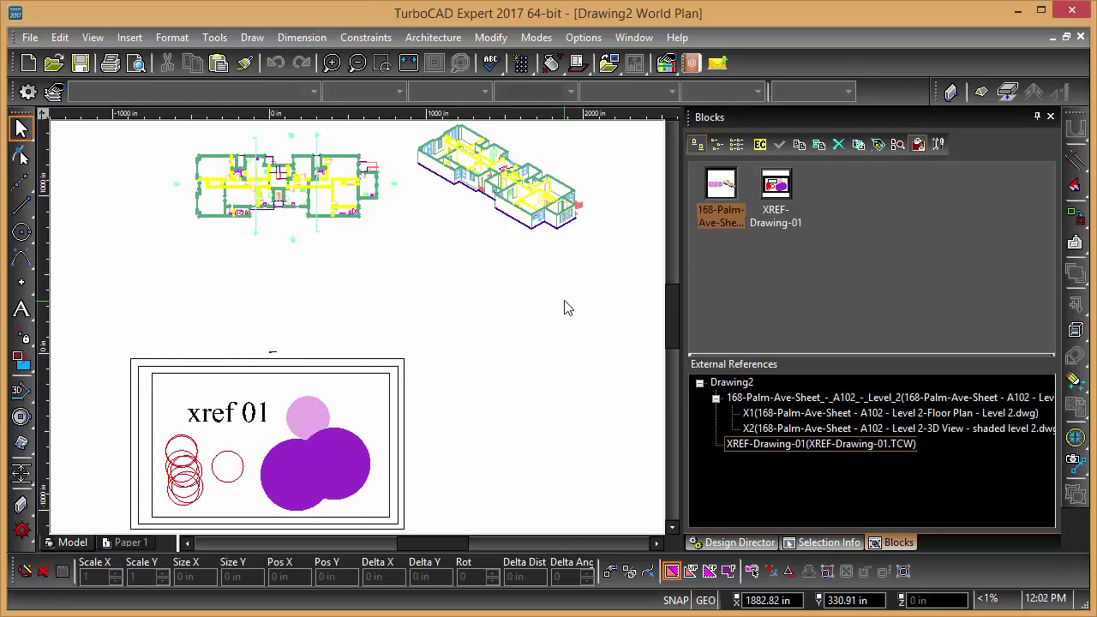
# Step: Set the Customize Options Default style to LTE workspace and close the dialog
pyautogui.click(27, 92)
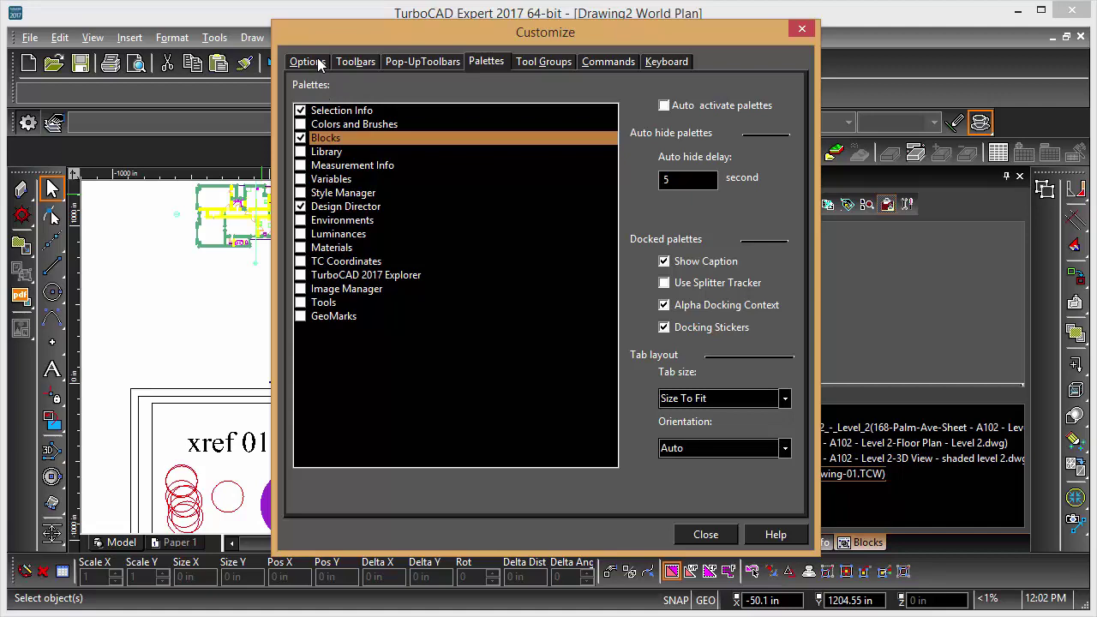
pyautogui.click(307, 62)
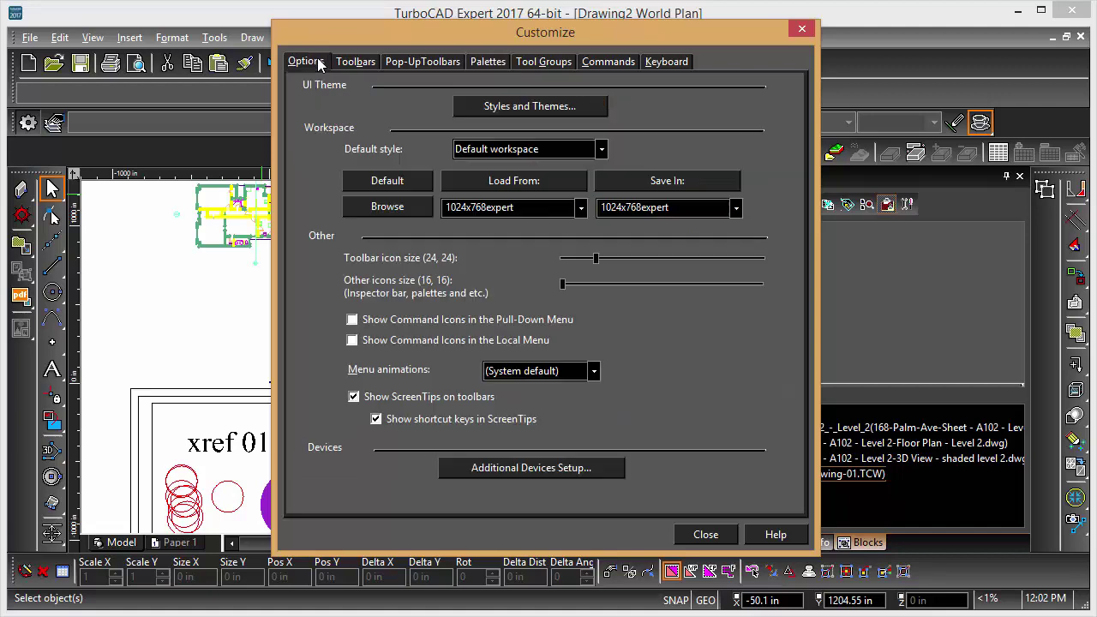
pyautogui.click(602, 150)
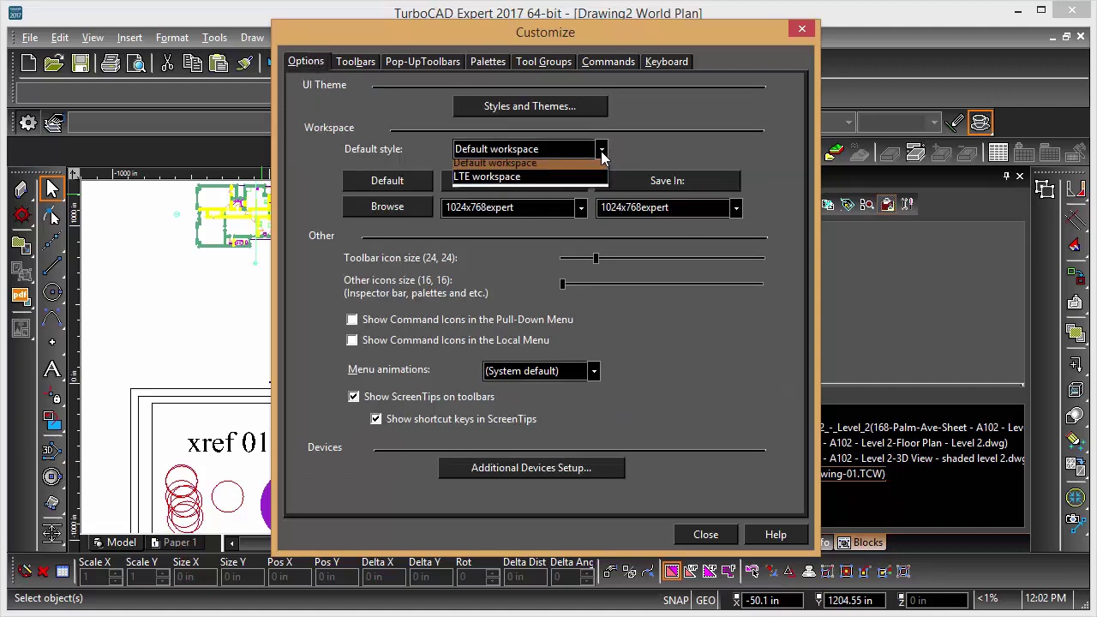
pyautogui.click(550, 180)
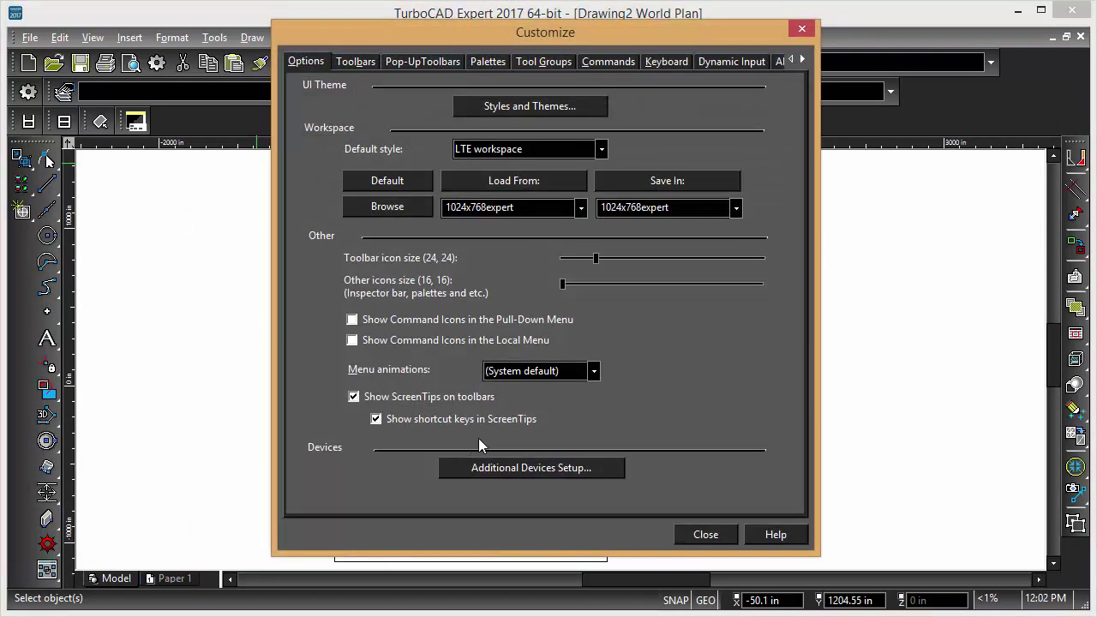
pyautogui.click(704, 535)
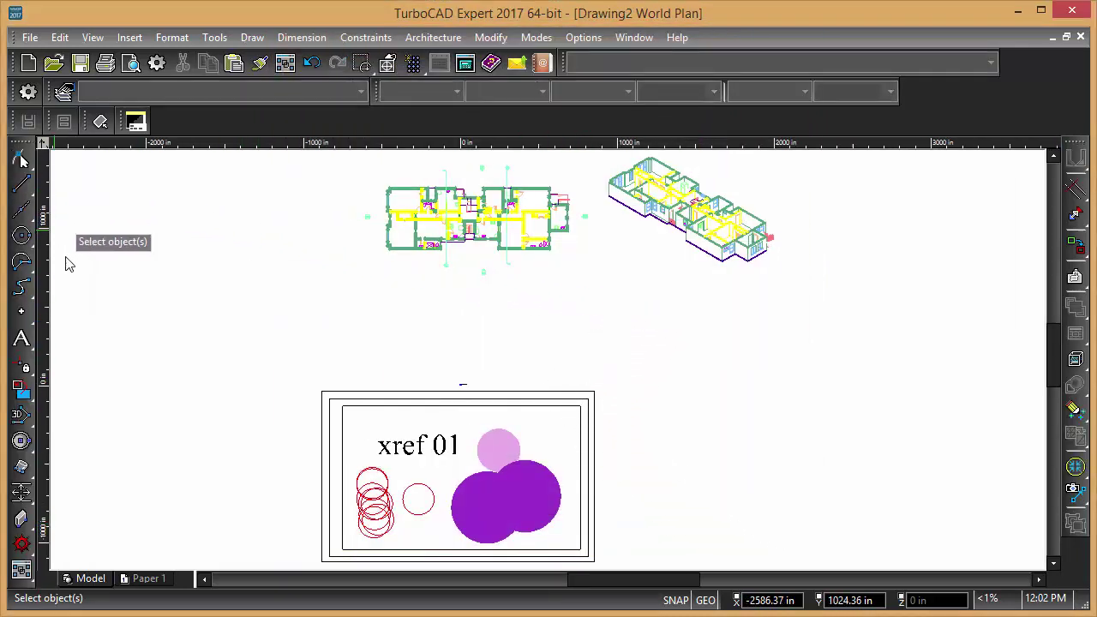
# Step: Draw a closed zigzag outline of line segments left of the xref frame
pyautogui.click(21, 181)
pyautogui.click(230, 304)
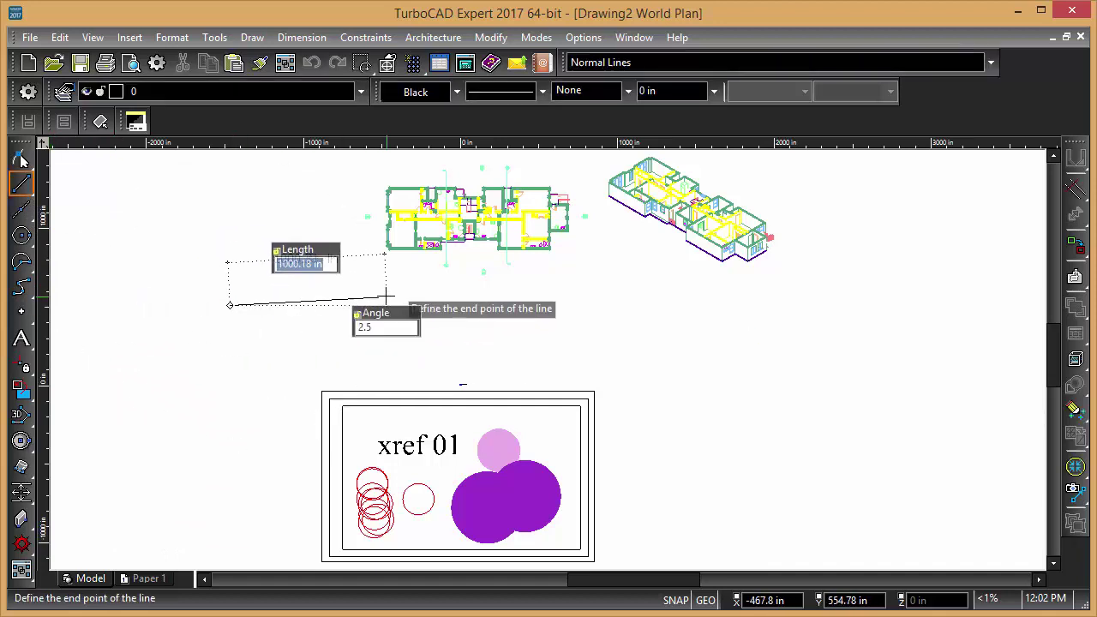
pyautogui.click(375, 294)
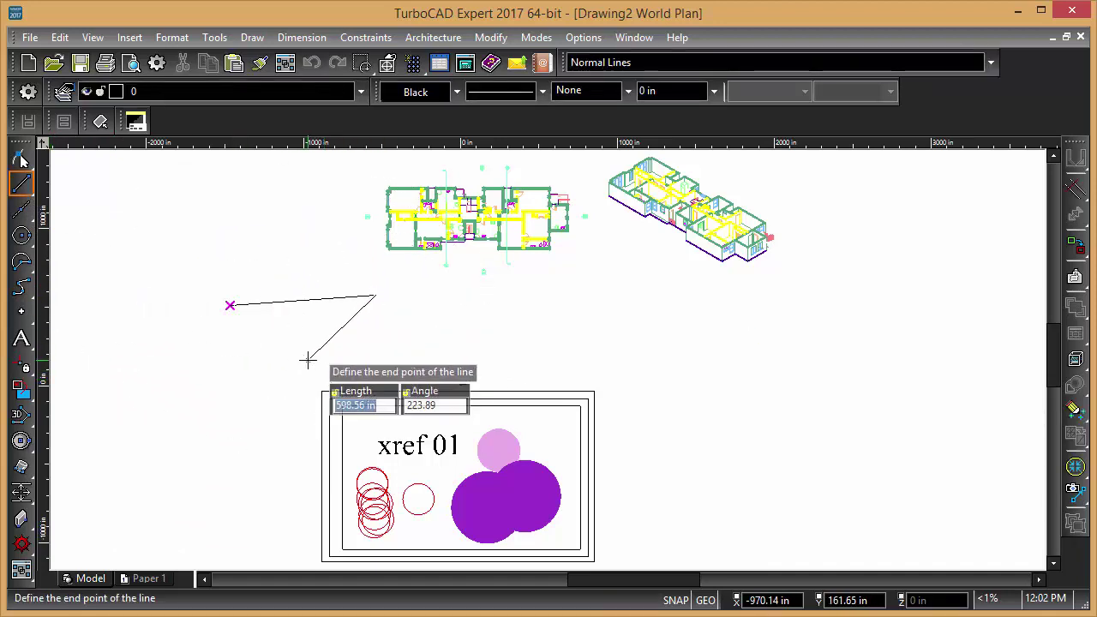
pyautogui.click(309, 360)
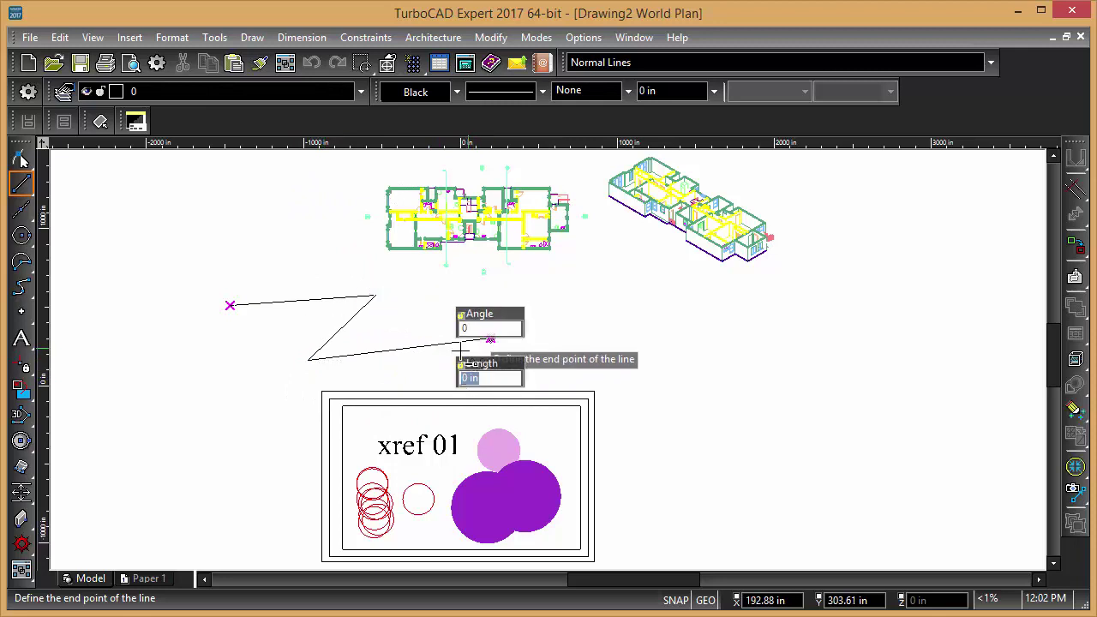
pyautogui.click(463, 343)
pyautogui.rightClick(526, 354)
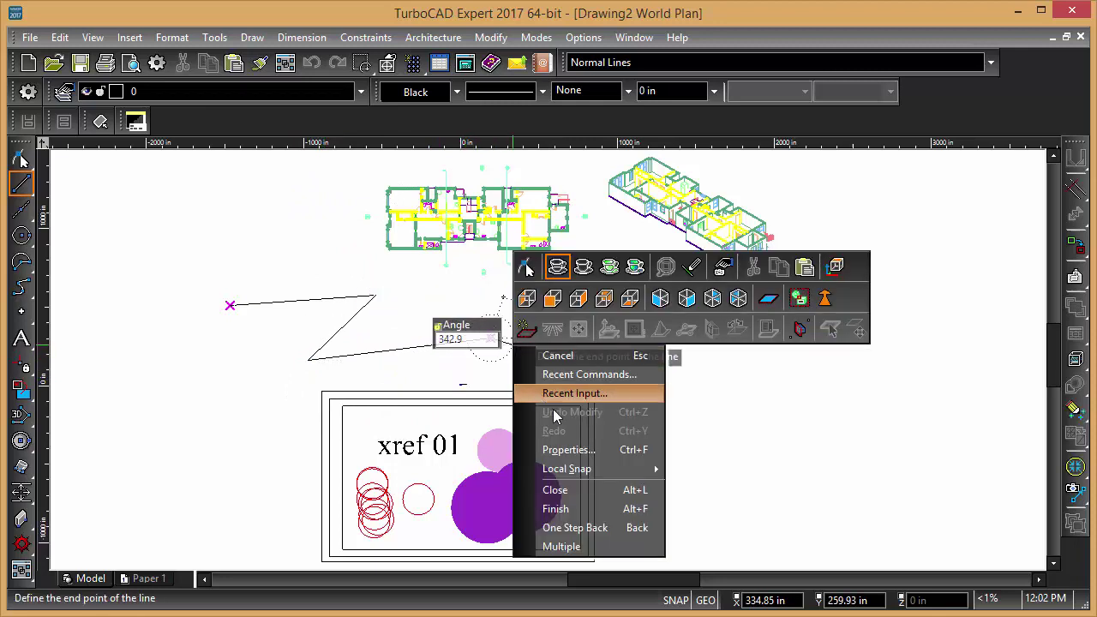
pyautogui.click(557, 492)
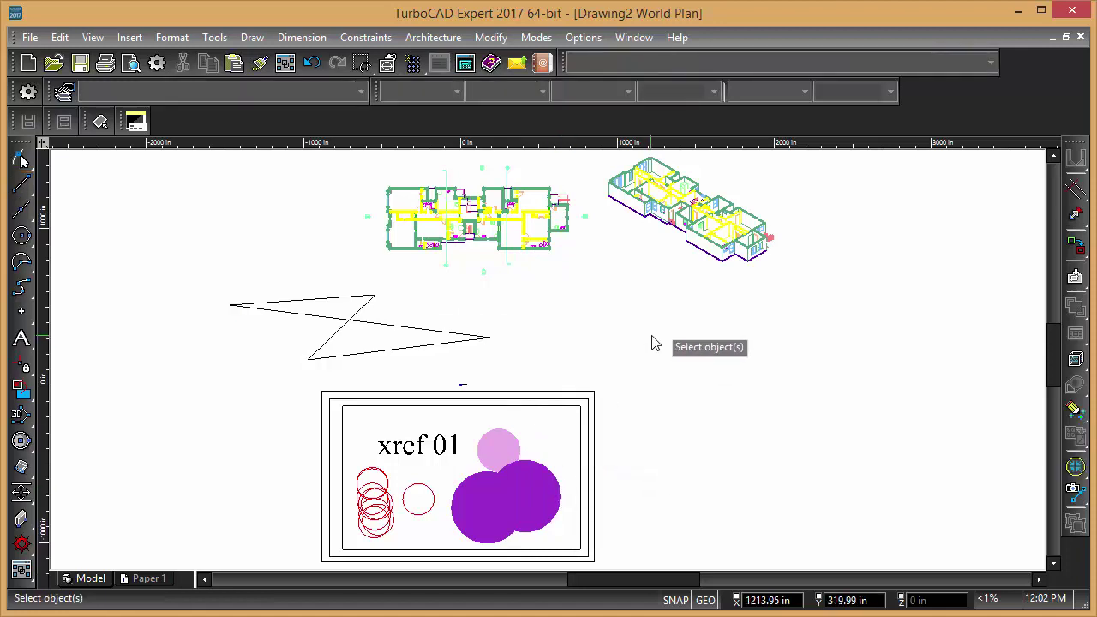
# Step: Show the Command Line palette and dock it and the leftover toolbar buttons into the top row
pyautogui.click(137, 122)
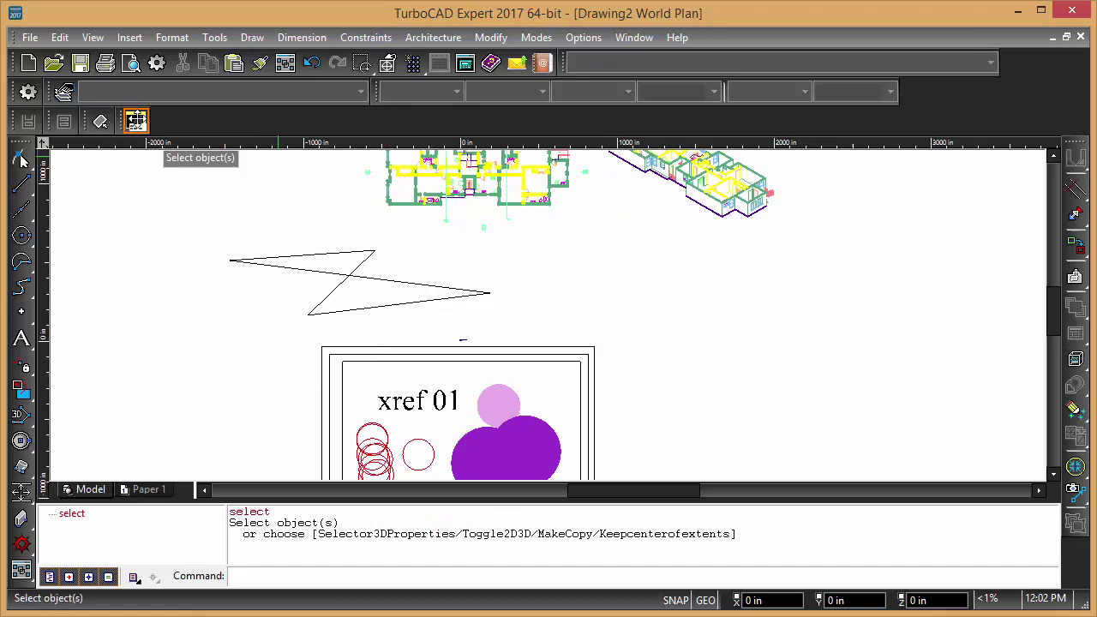
pyautogui.moveTo(137, 123); pyautogui.dragTo(891, 82)
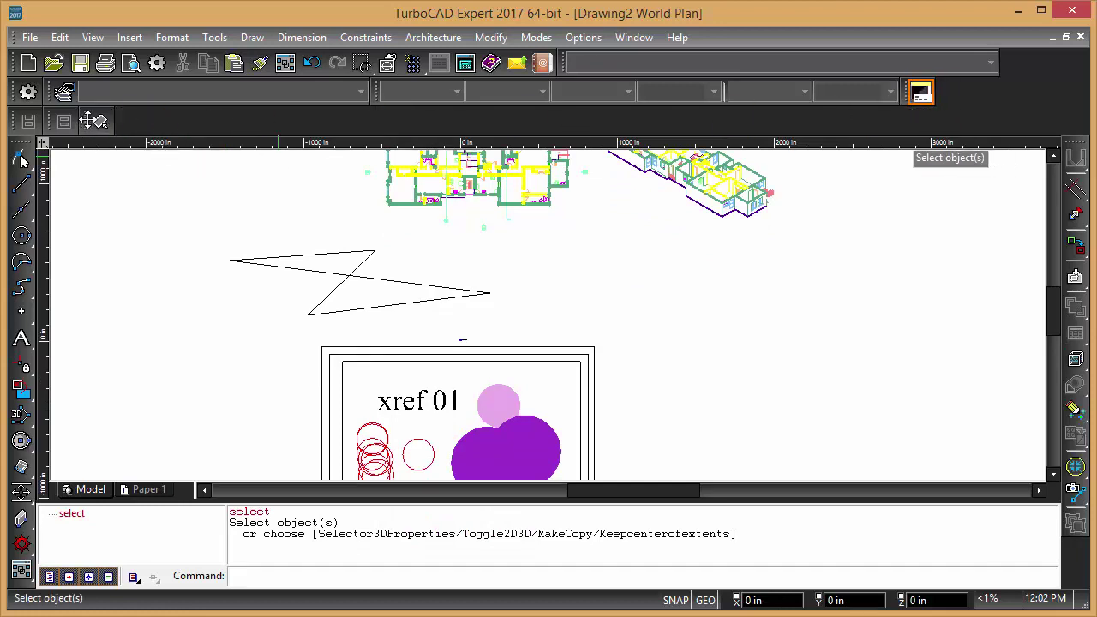
pyautogui.moveTo(93, 120); pyautogui.dragTo(960, 92)
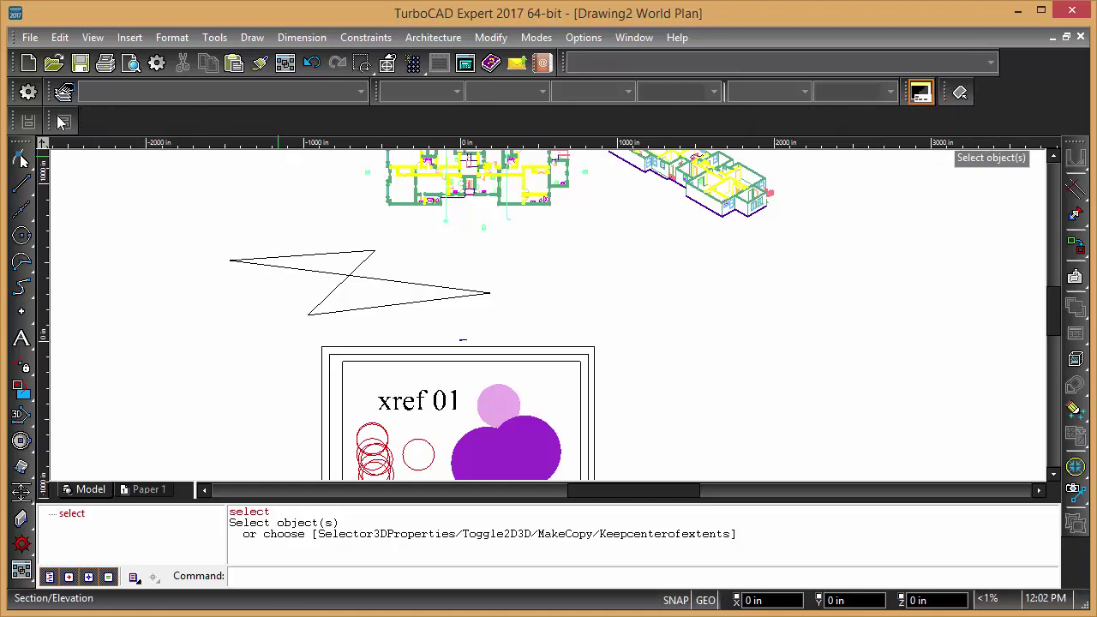
pyautogui.moveTo(63, 121); pyautogui.dragTo(981, 85)
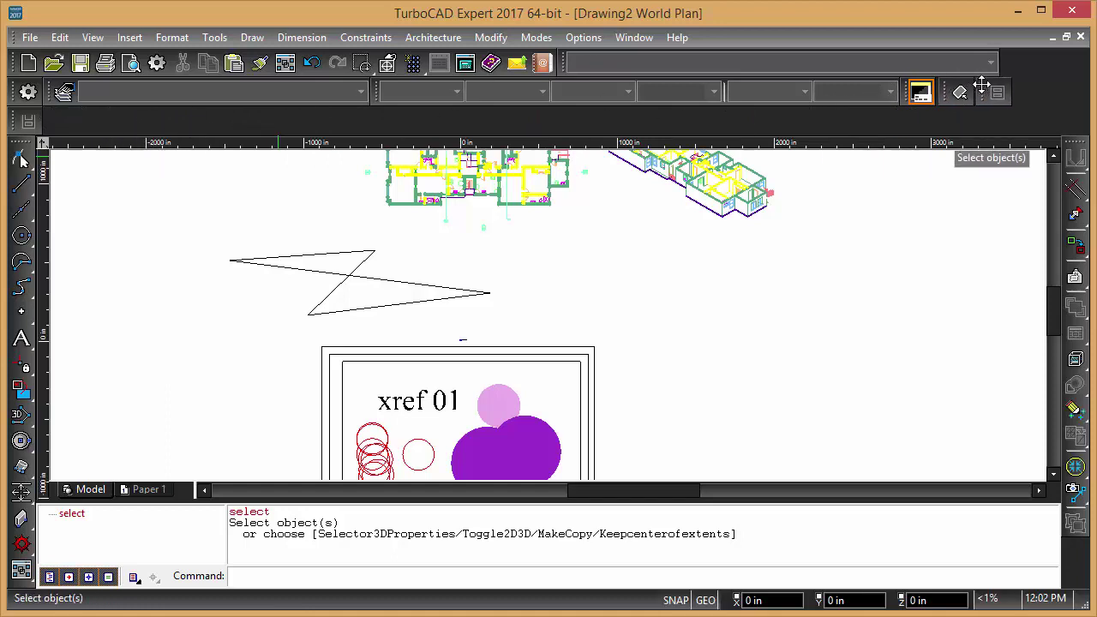
pyautogui.moveTo(17, 120); pyautogui.dragTo(1033, 90)
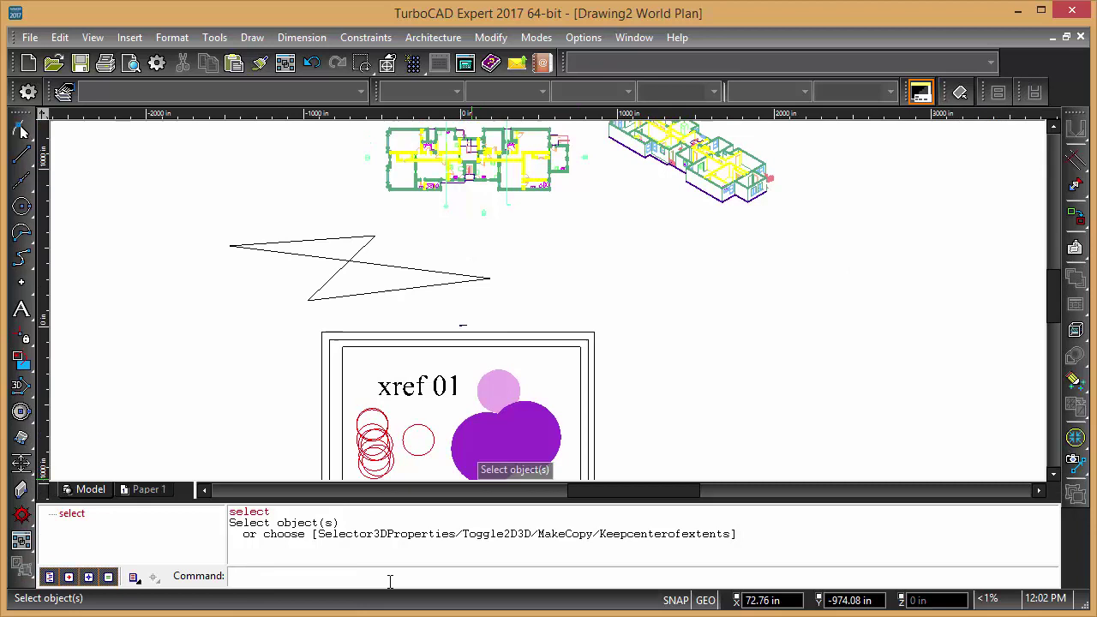
# Step: Draw a four-vertex jagged line across the xref frame with the line command
pyautogui.write('line')
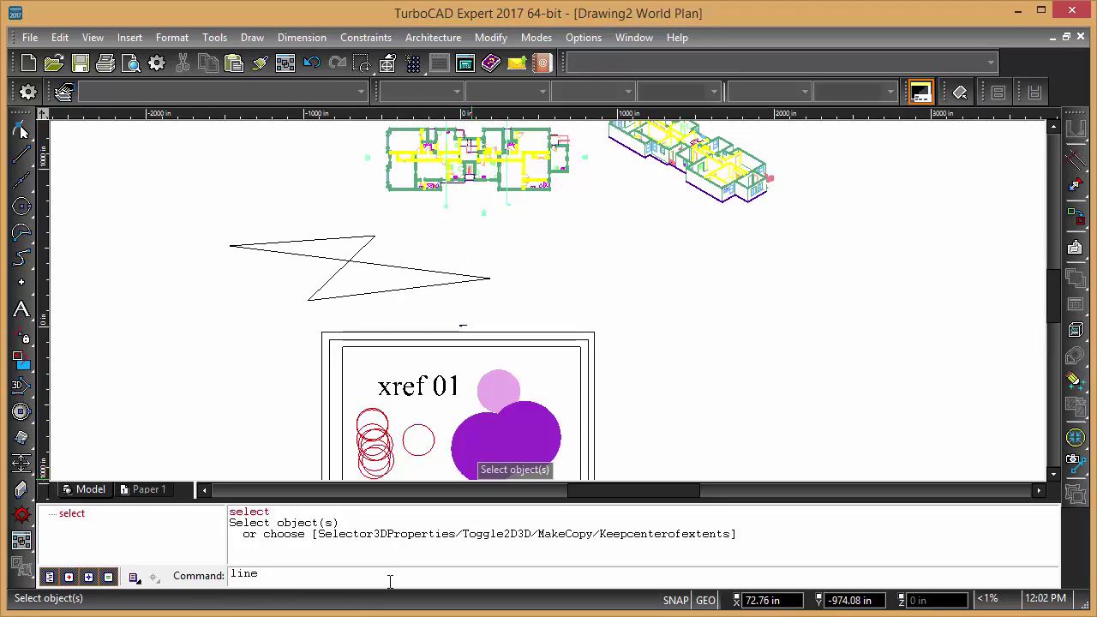
pyautogui.press('Return')
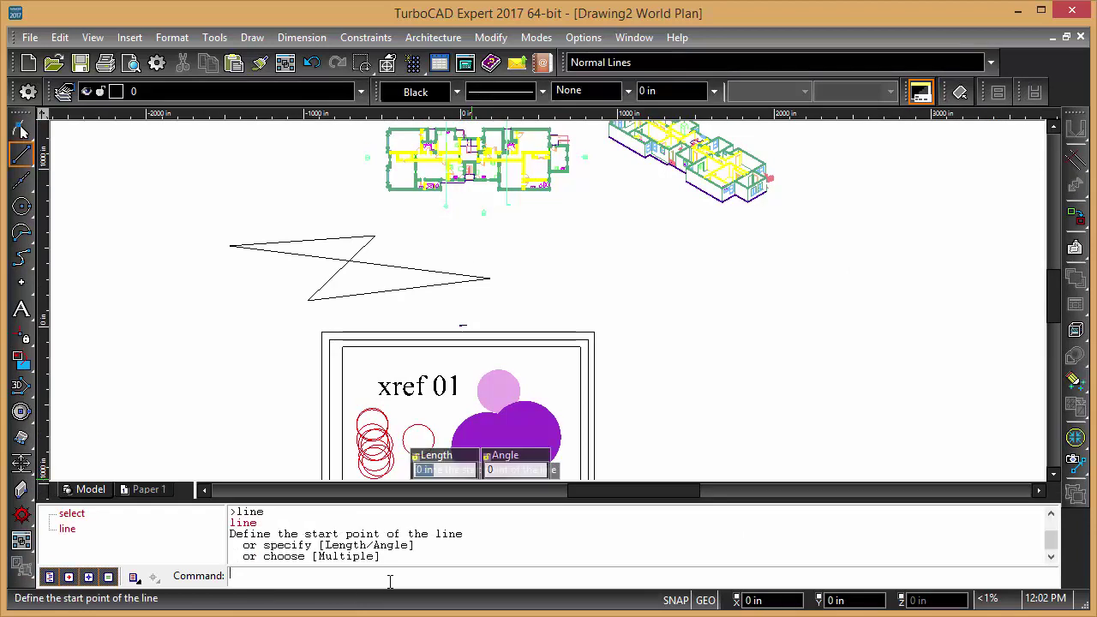
pyautogui.click(138, 388)
pyautogui.click(243, 300)
pyautogui.click(806, 401)
pyautogui.click(798, 268)
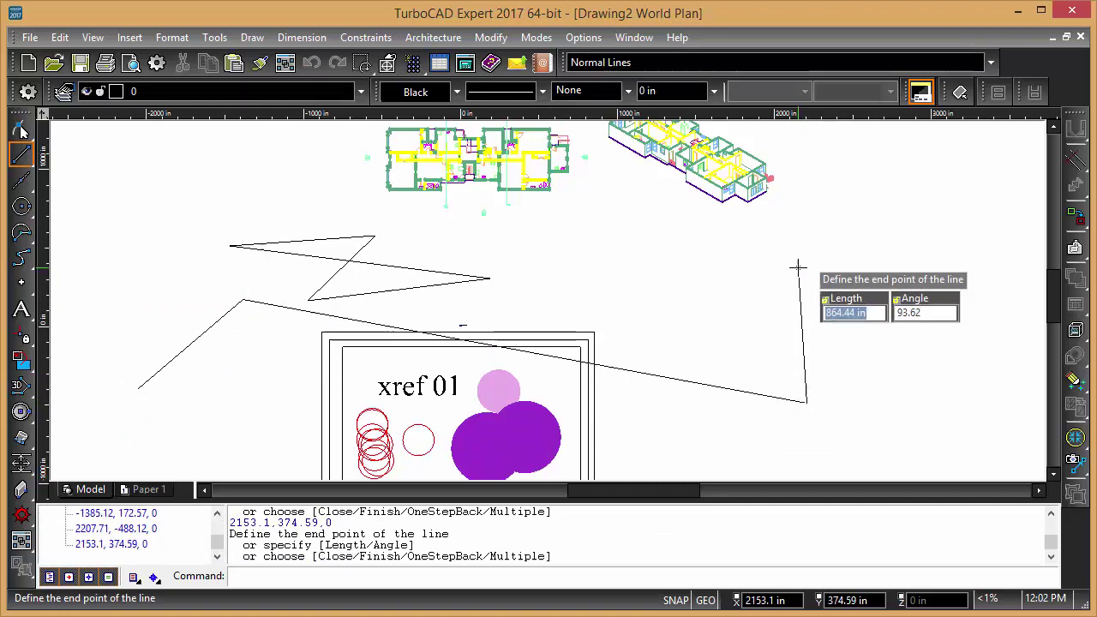
pyautogui.press('Escape')
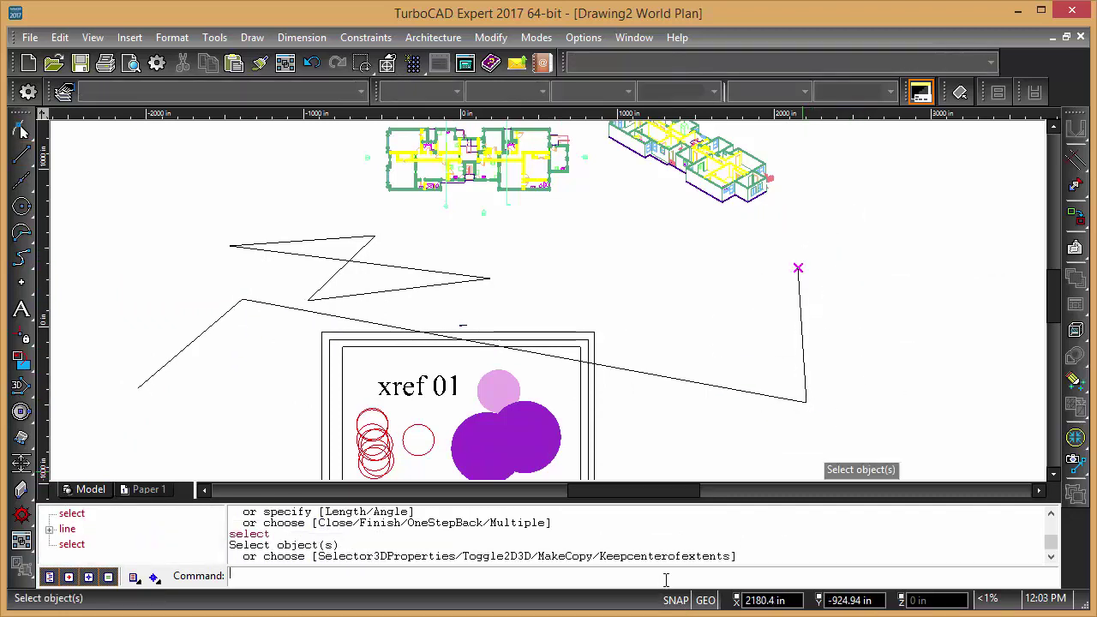
# Step: Draw a three-point polyline to the right using the pline command
pyautogui.write('pline')
pyautogui.press('Return')
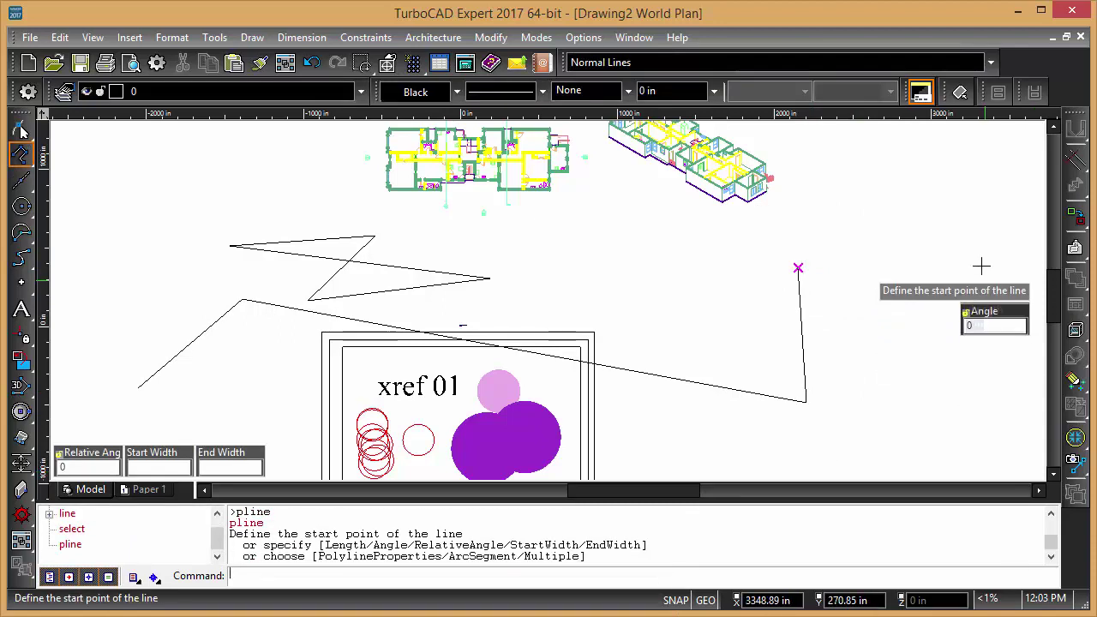
pyautogui.click(977, 244)
pyautogui.click(895, 330)
pyautogui.click(649, 306)
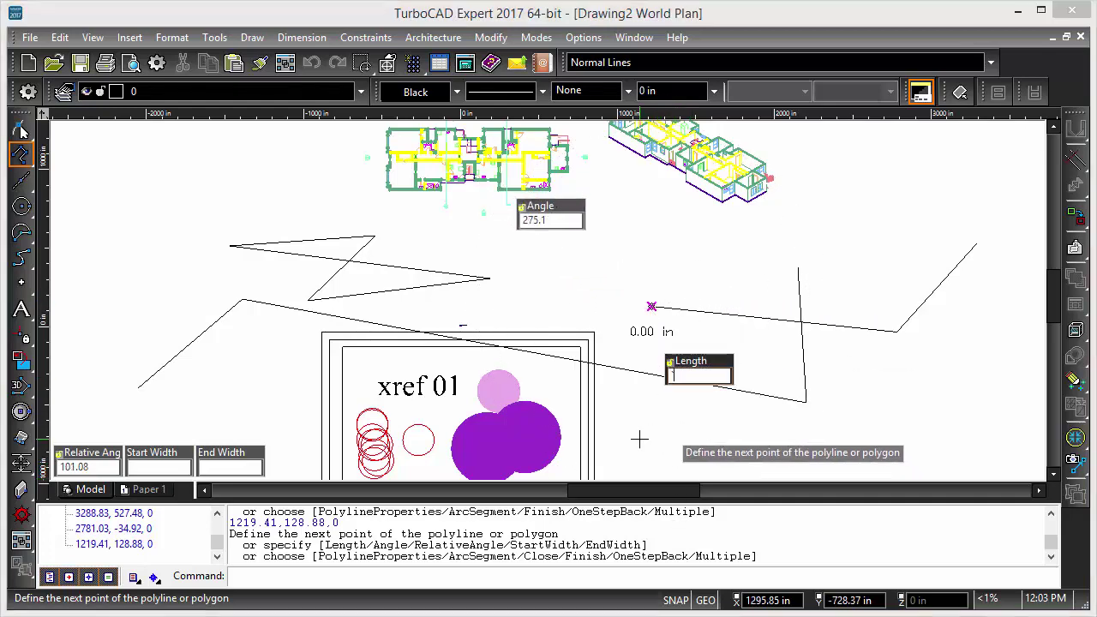
pyautogui.press('Escape')
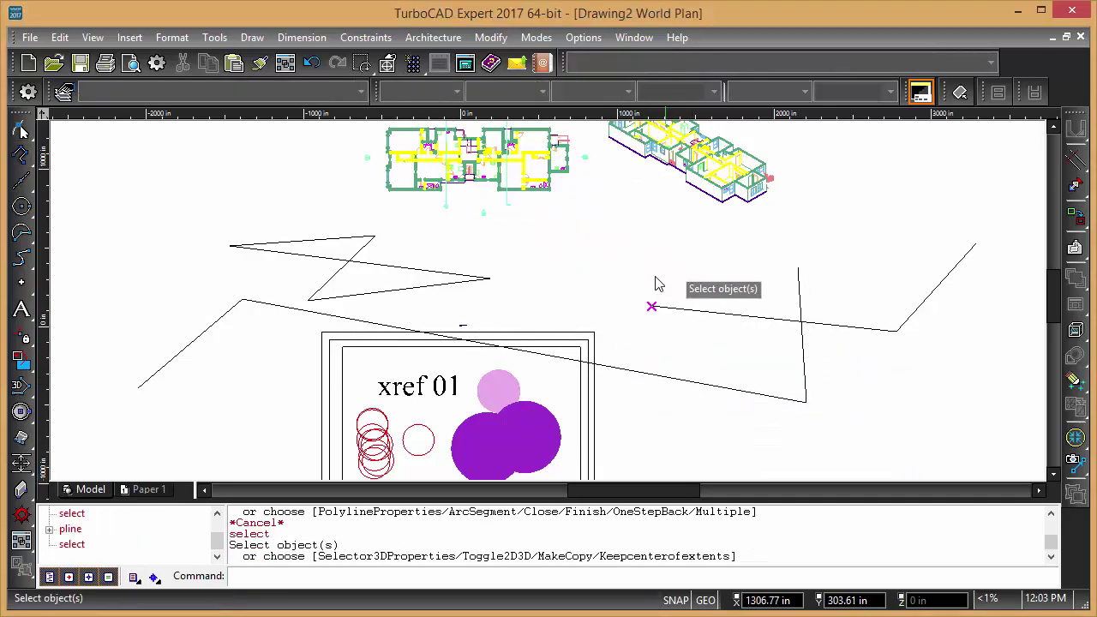
# Step: Draw a three-point circle at the far left over the jagged line's lower end
pyautogui.write('circl')
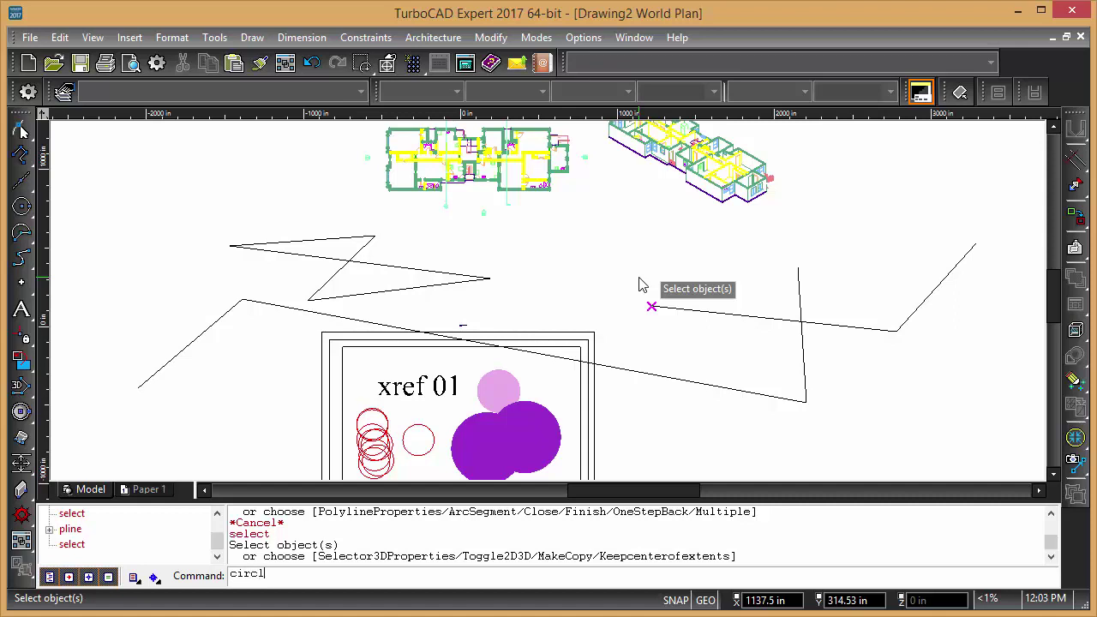
pyautogui.write('e')
pyautogui.press('Return')
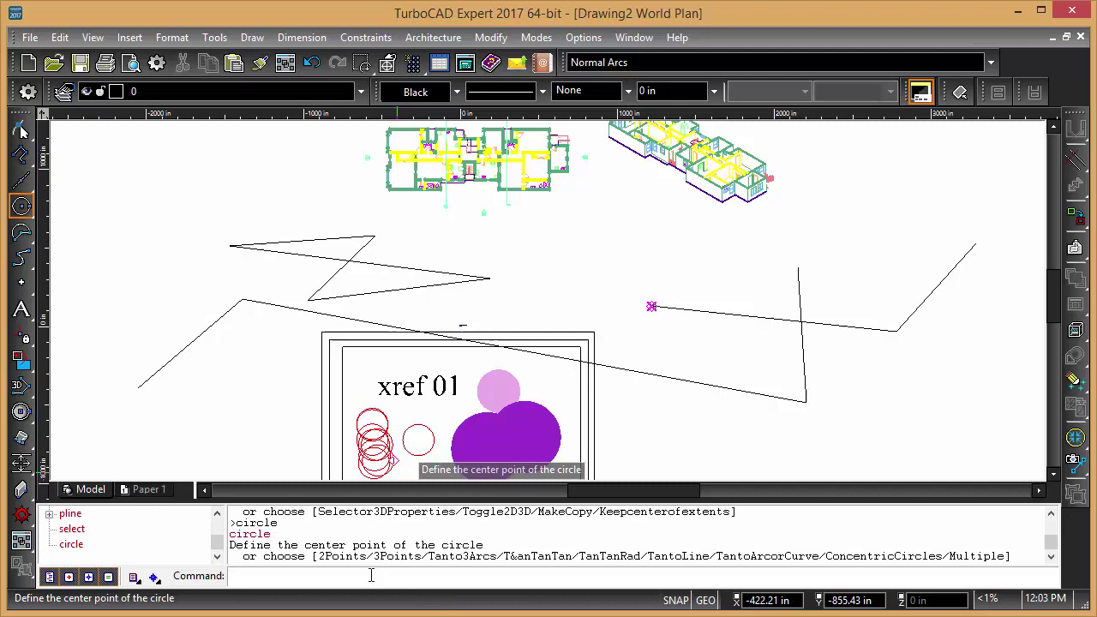
pyautogui.write('3p')
pyautogui.press('Return')
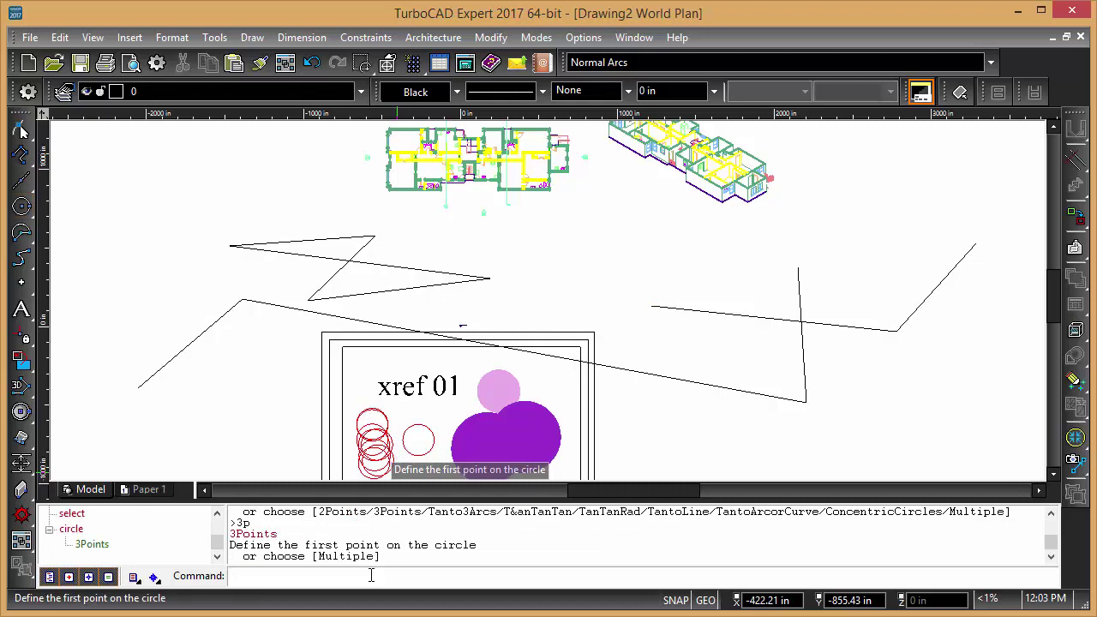
pyautogui.click(138, 416)
pyautogui.click(85, 343)
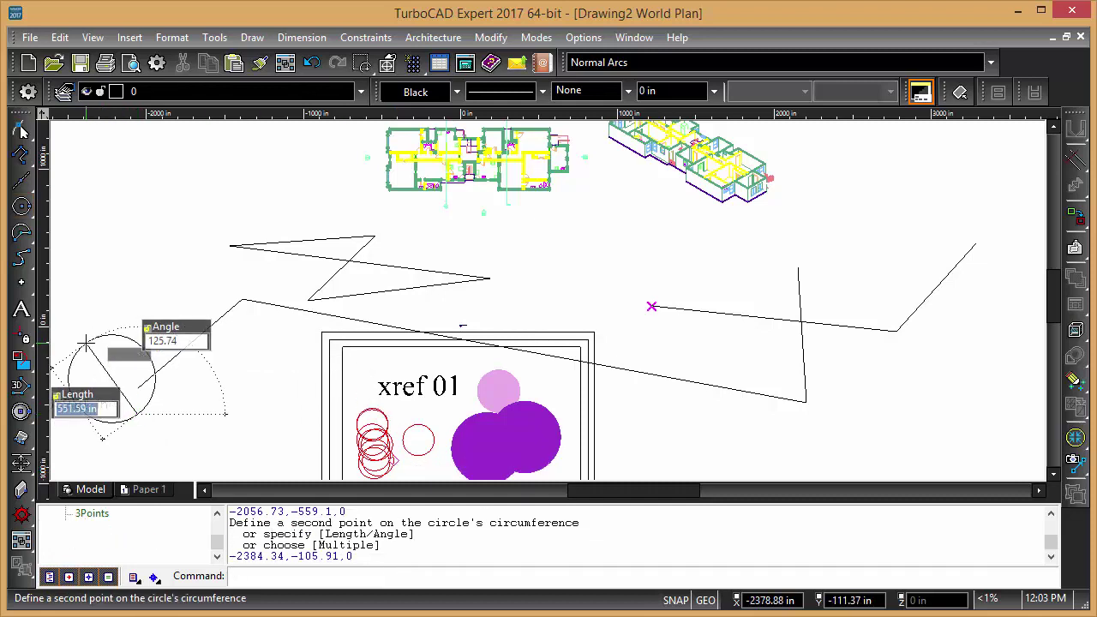
pyautogui.click(169, 272)
pyautogui.press('Escape')
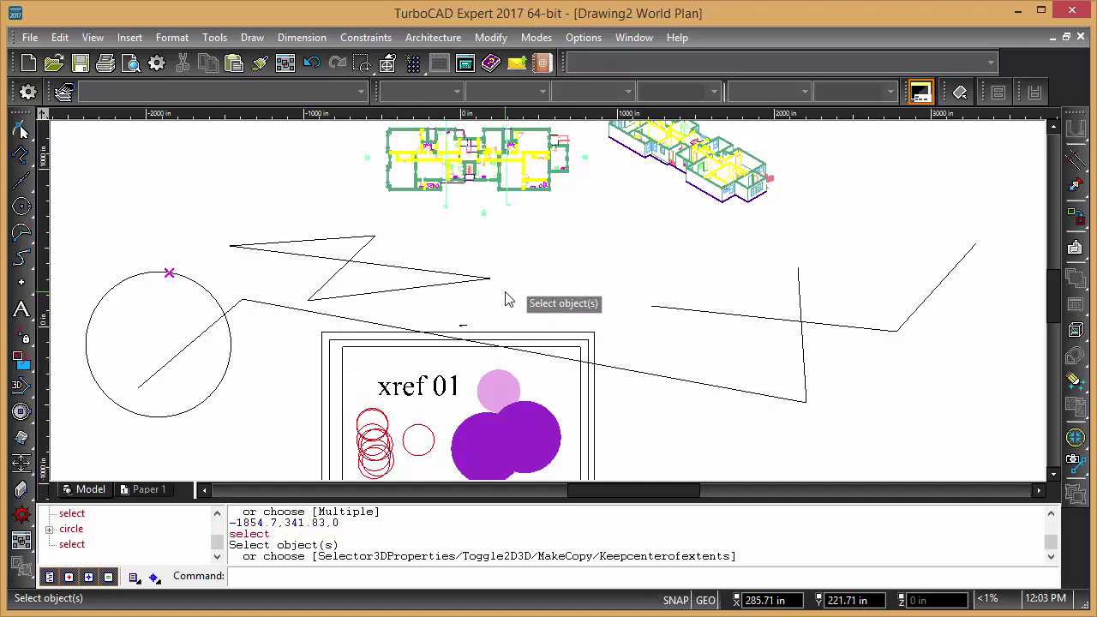
# Step: Rerun circle from the command history and draw a small 2p circle above the large one
pyautogui.press('Up')
pyautogui.press('Up')
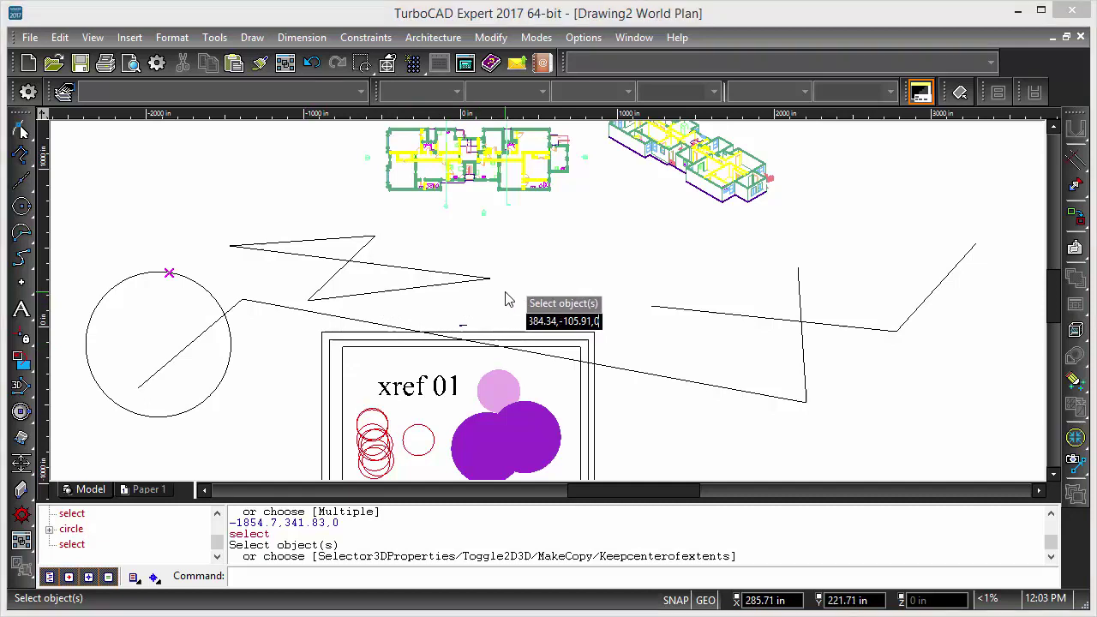
pyautogui.press('Down')
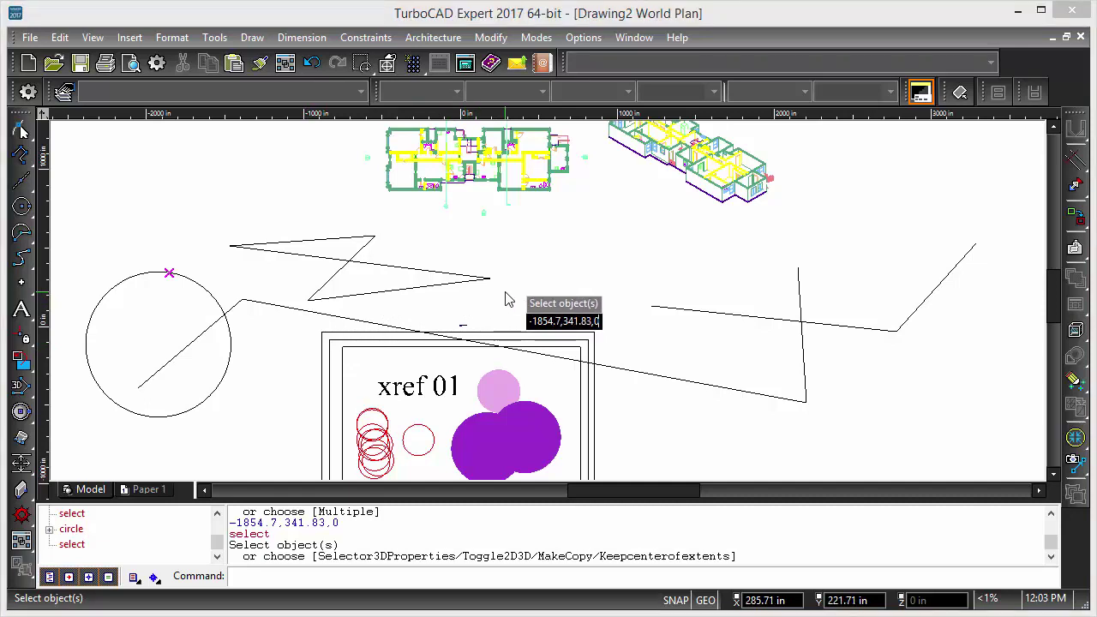
pyautogui.click(73, 531)
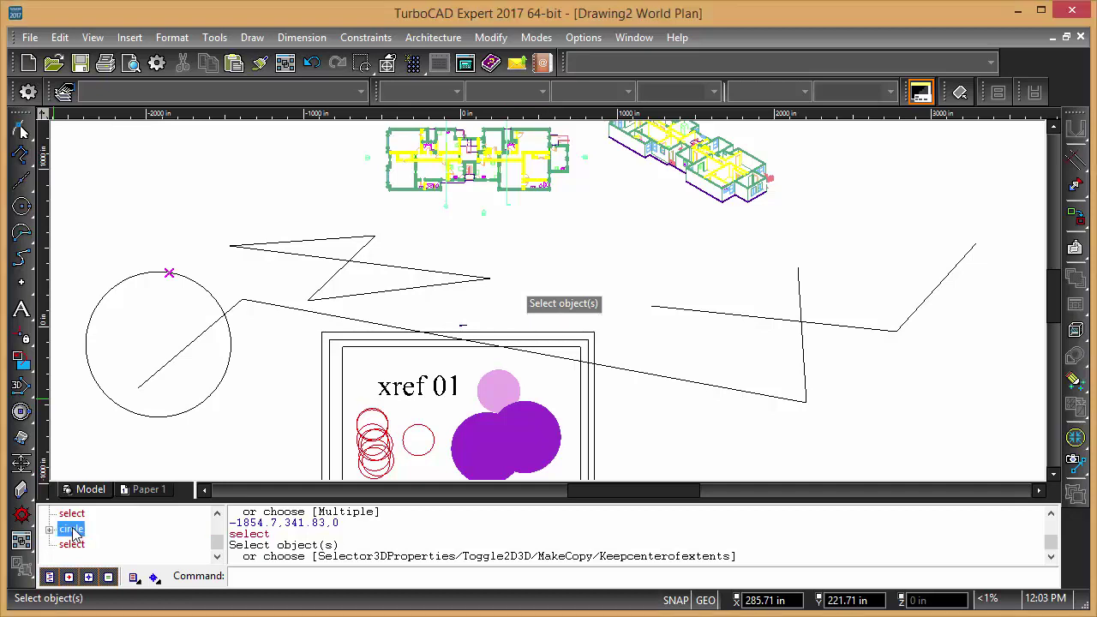
pyautogui.doubleClick(72, 531)
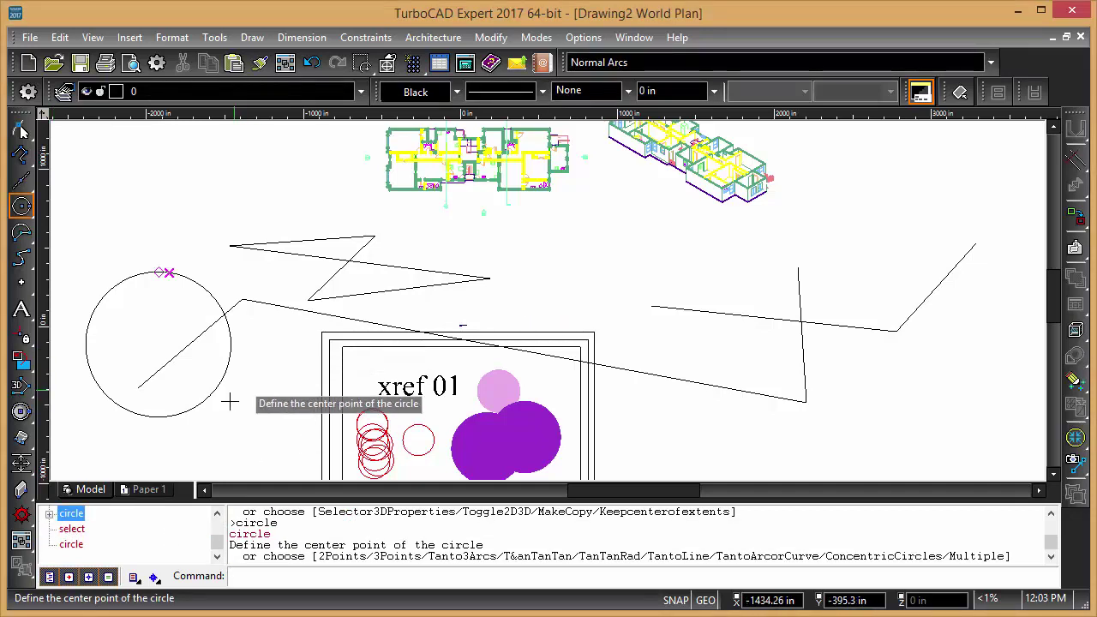
pyautogui.write('2p')
pyautogui.press('Return')
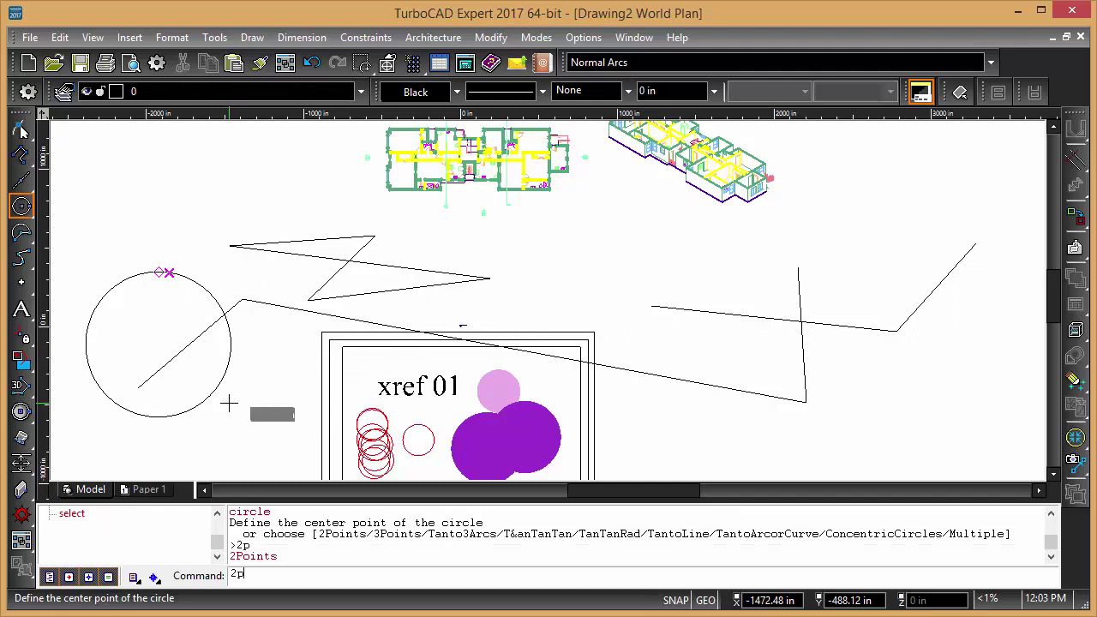
pyautogui.click(198, 254)
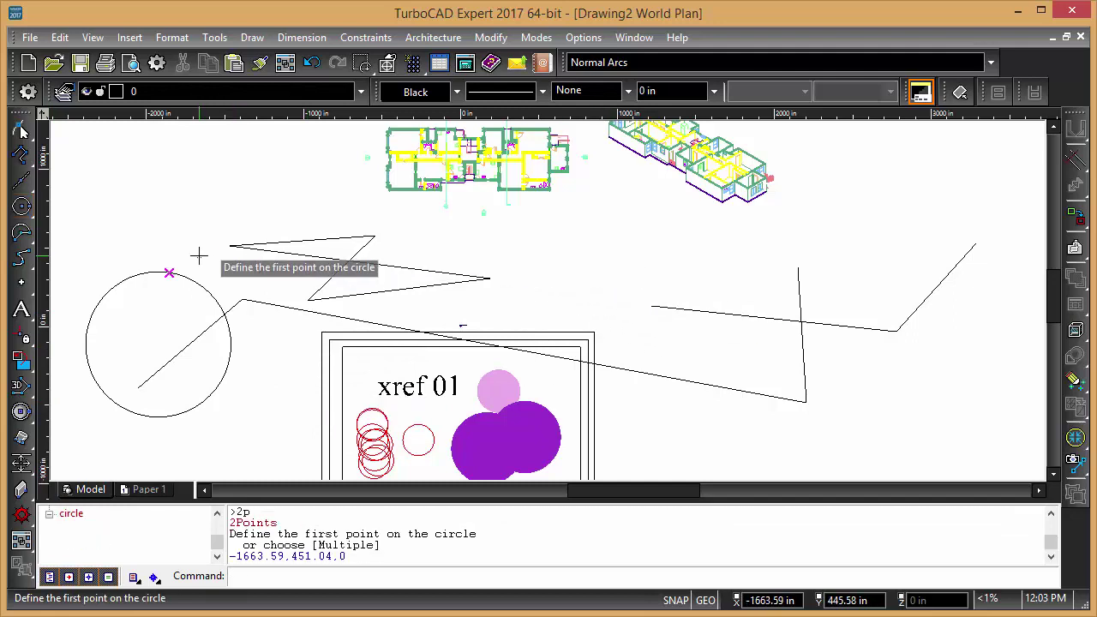
pyautogui.click(203, 181)
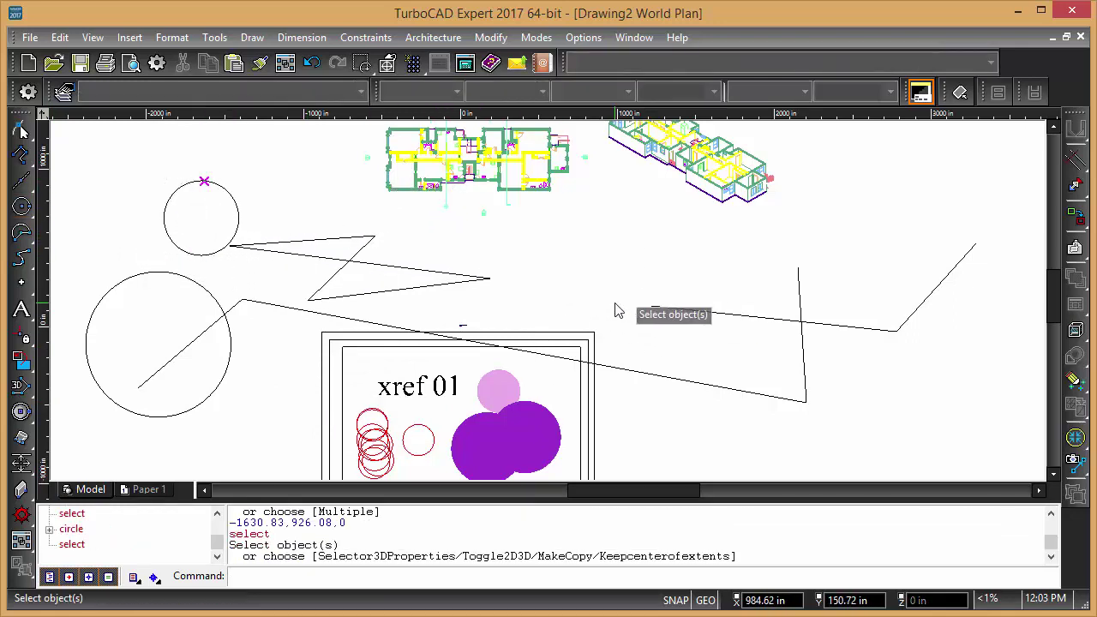
pyautogui.click(30, 96)
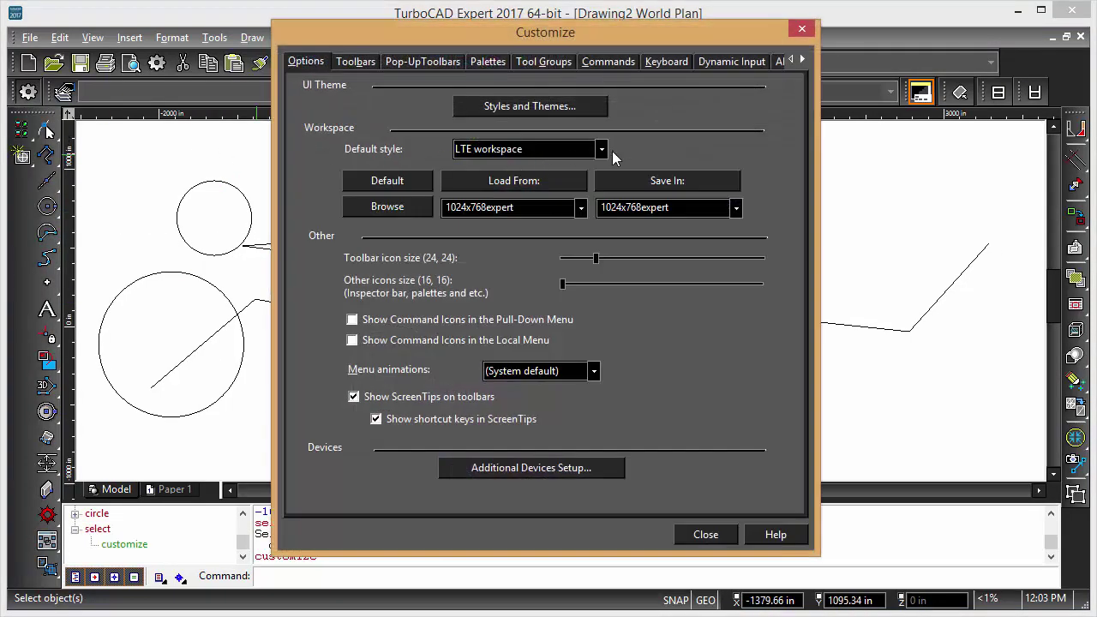
pyautogui.click(600, 150)
pyautogui.click(600, 152)
pyautogui.click(679, 534)
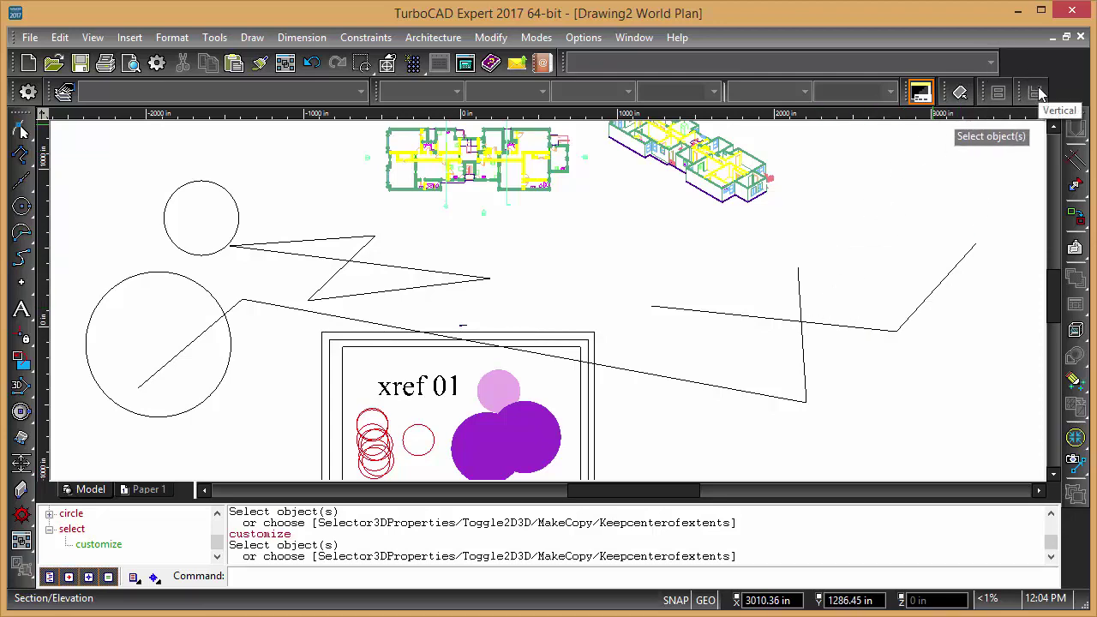
pyautogui.doubleClick(1032, 58)
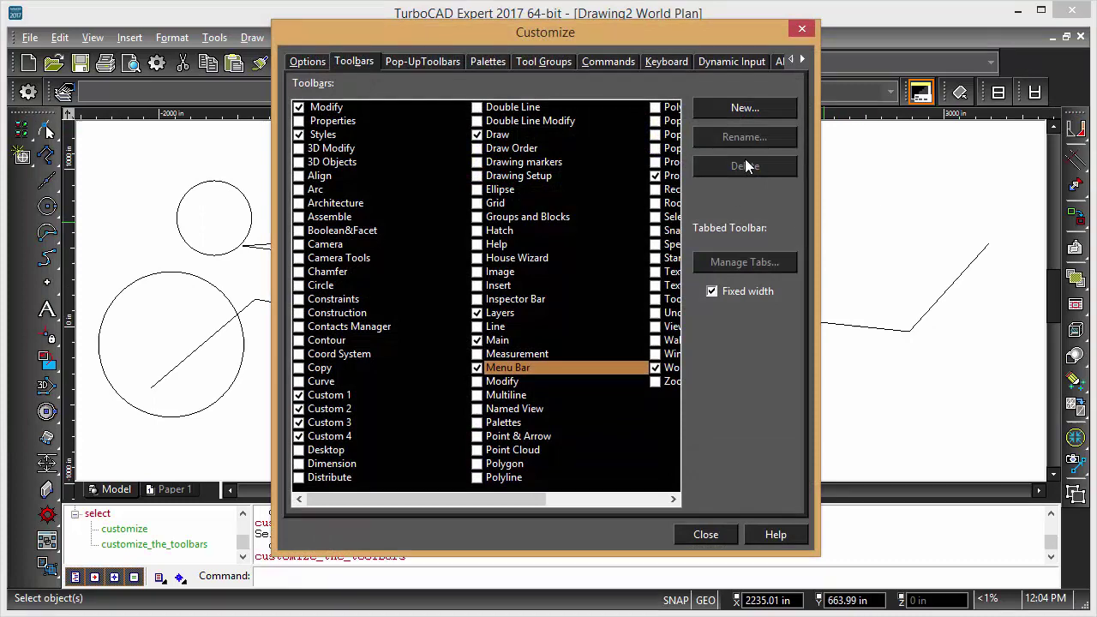
pyautogui.click(317, 61)
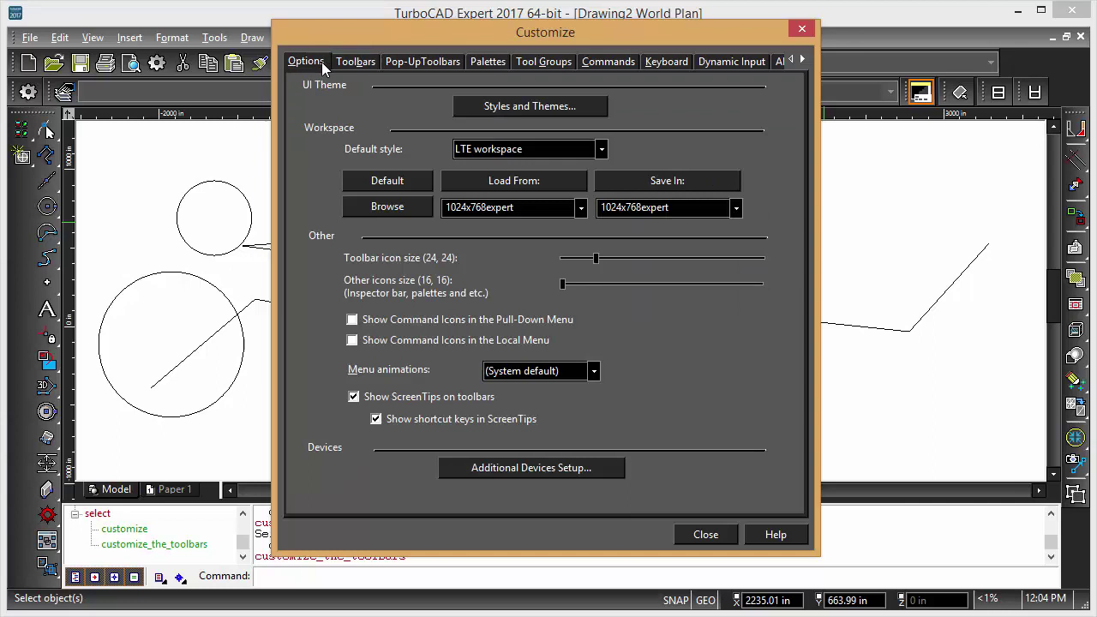
pyautogui.click(728, 63)
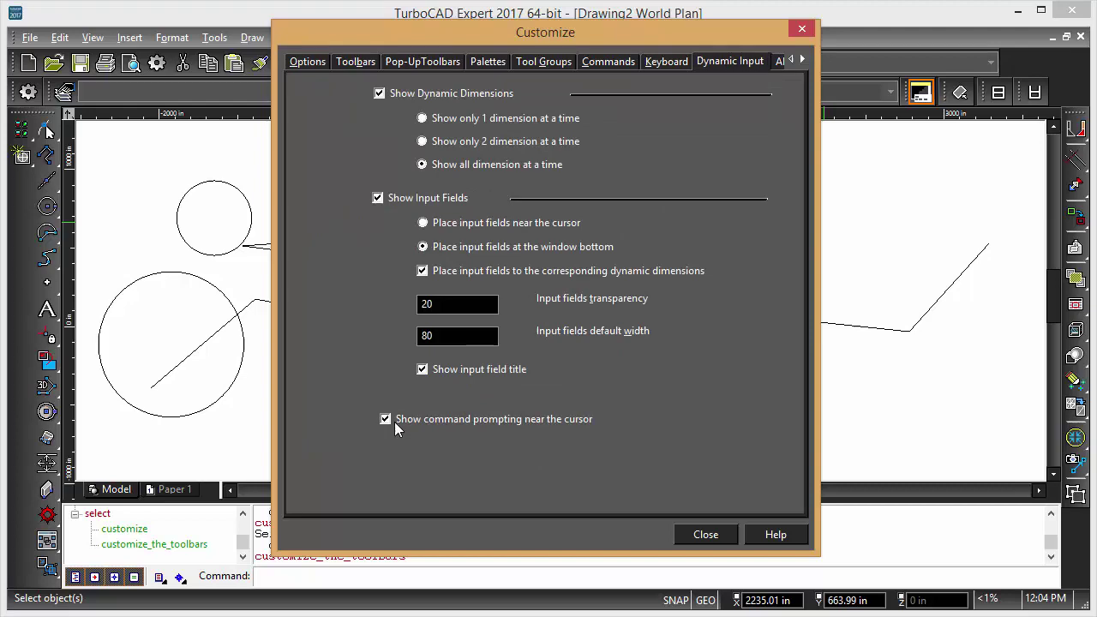
pyautogui.click(700, 533)
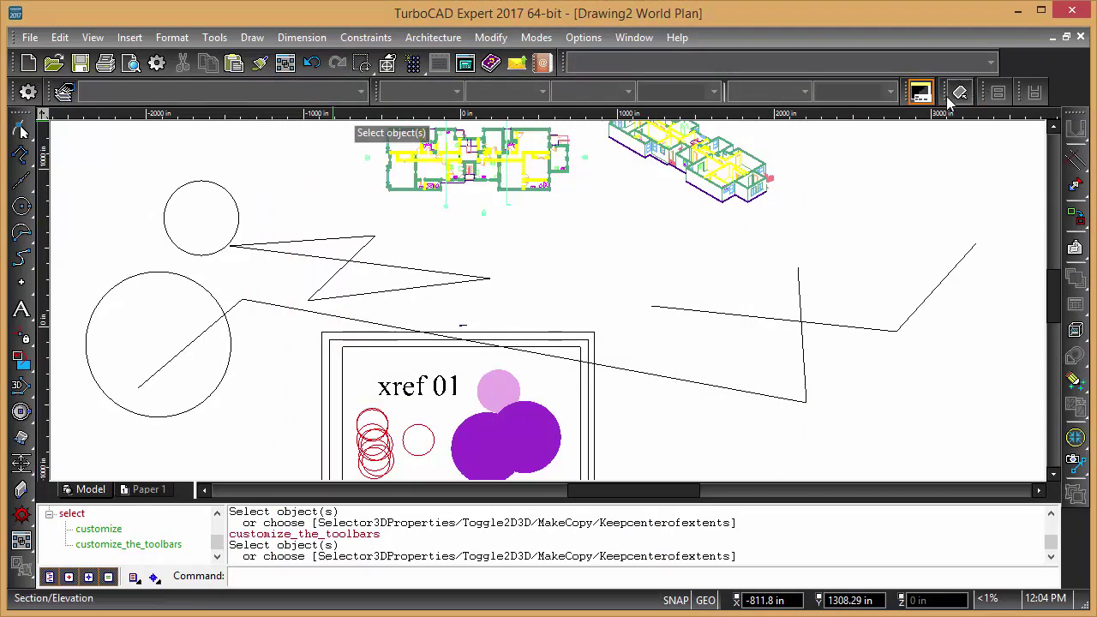
pyautogui.moveTo(921, 96); pyautogui.dragTo(814, 217)
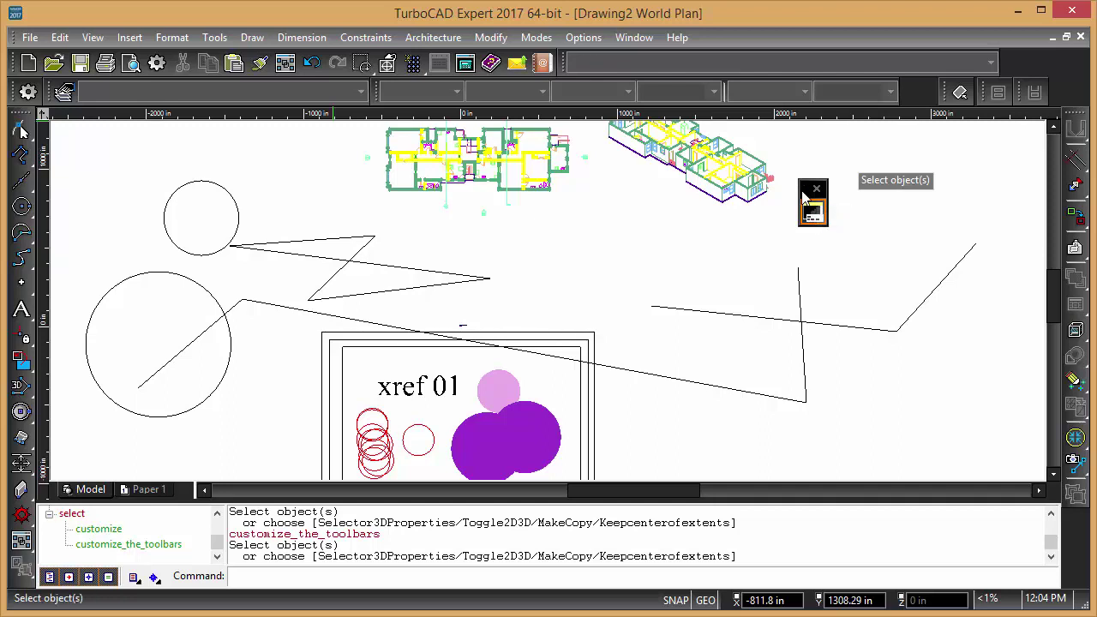
pyautogui.moveTo(809, 186); pyautogui.dragTo(915, 103)
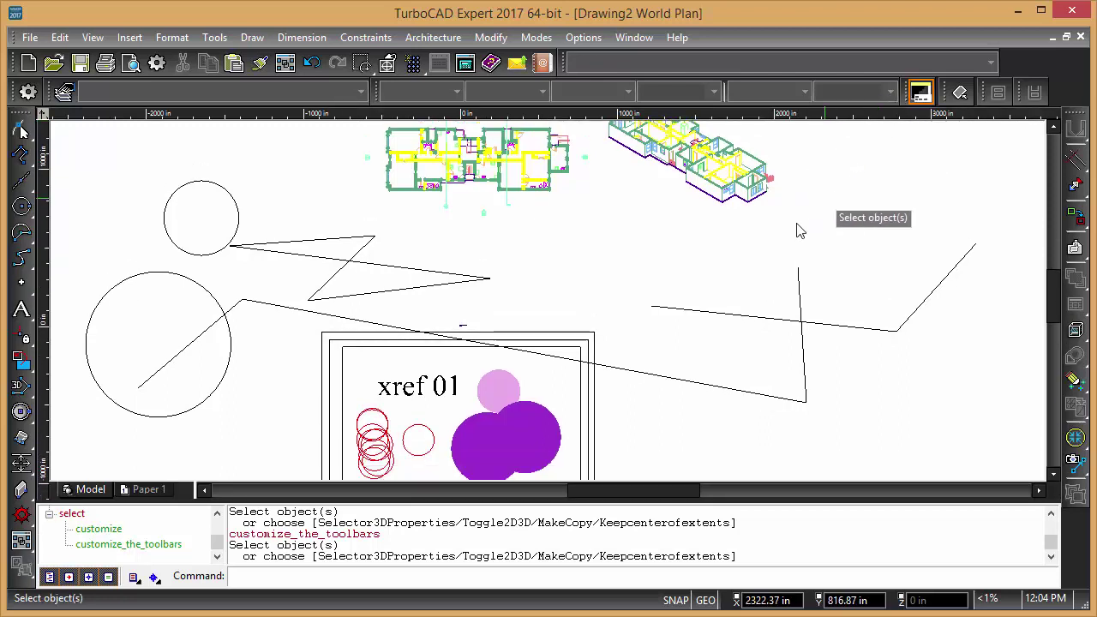
pyautogui.click(919, 93)
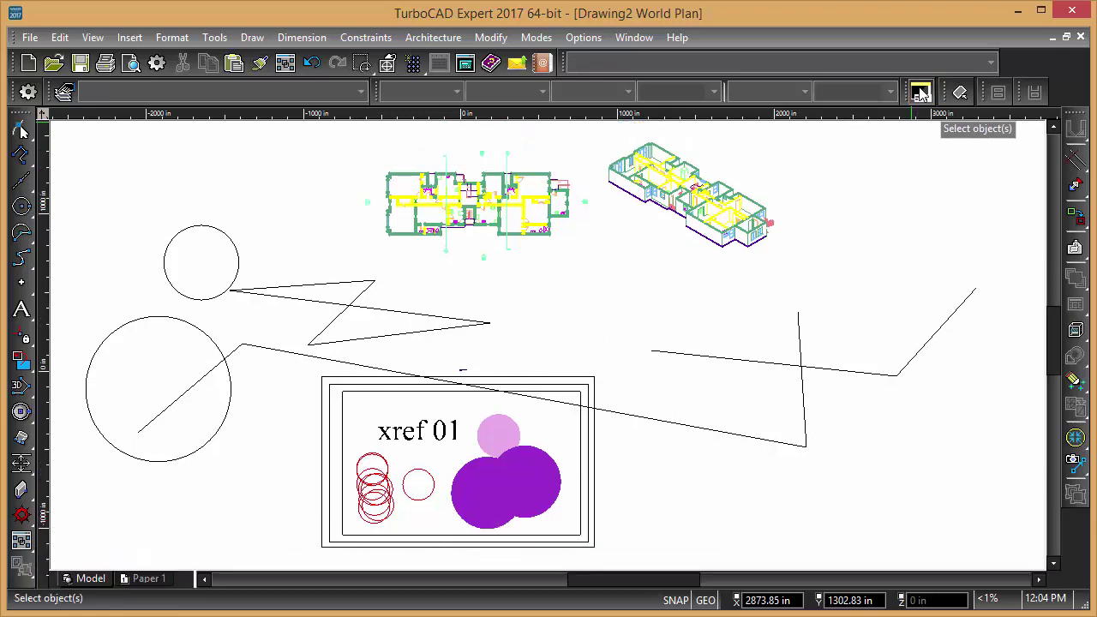
pyautogui.click(919, 93)
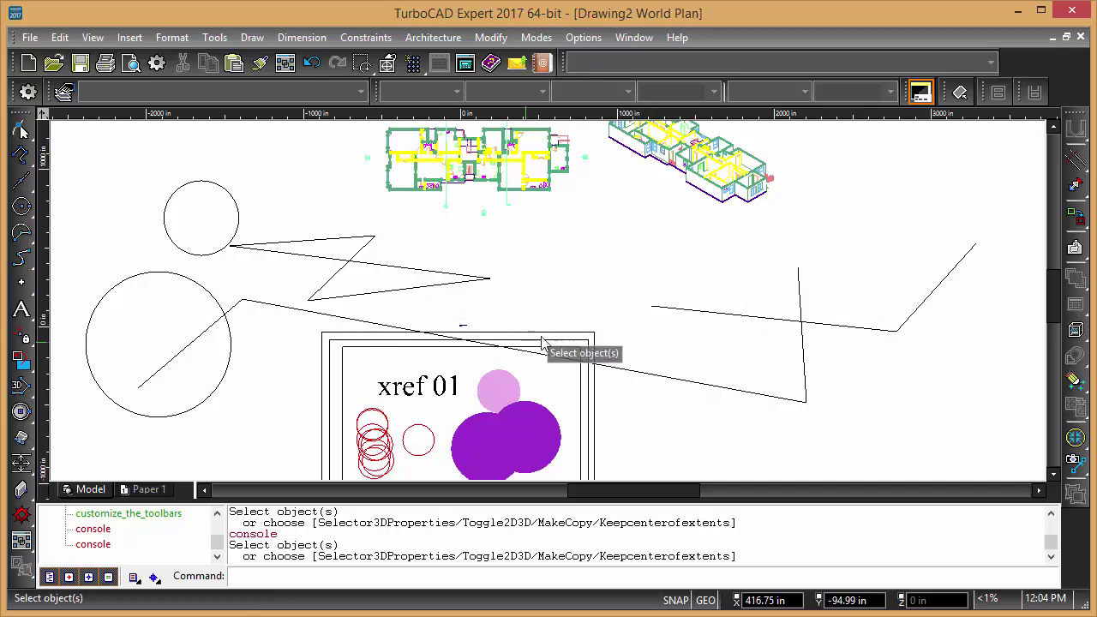
# Step: Zoom out and window-select every object in the drawing
pyautogui.scroll(-1, 561, 304)
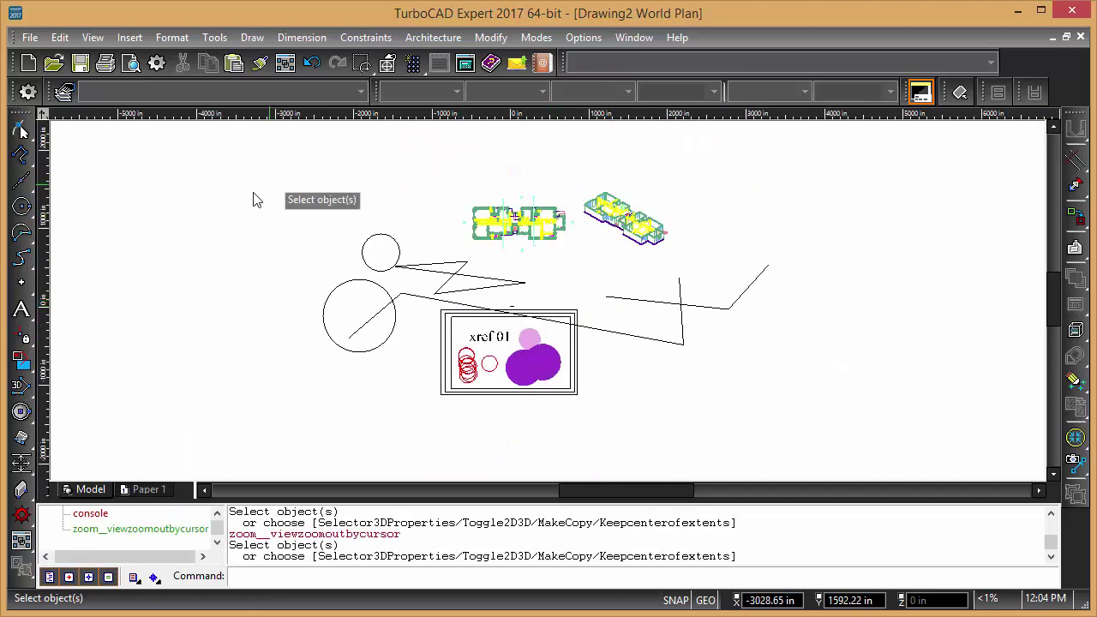
pyautogui.moveTo(24, 137)
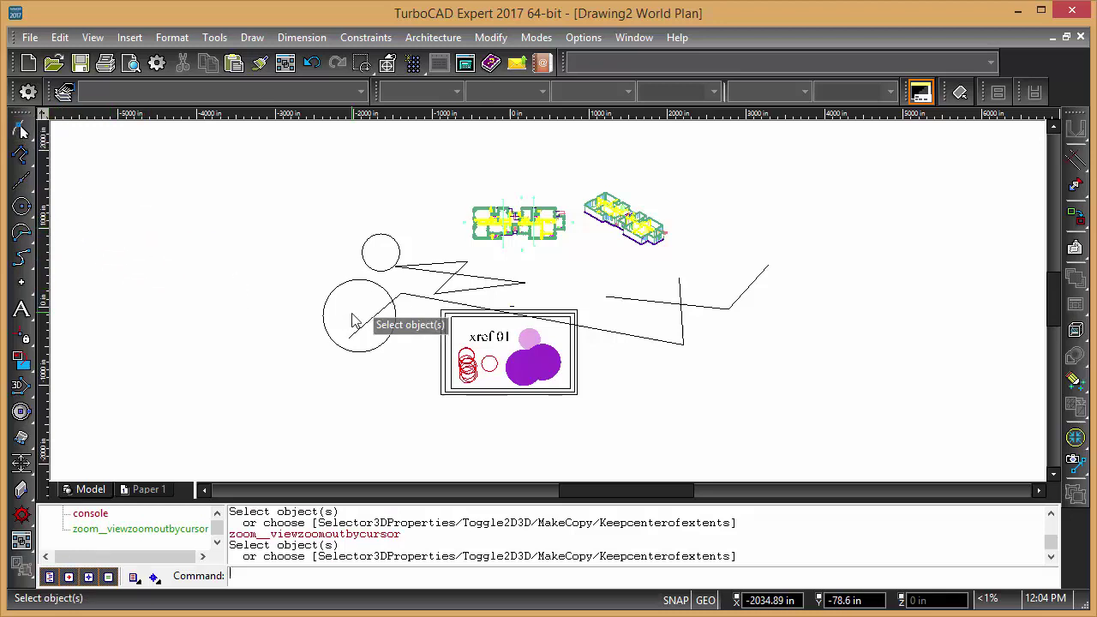
pyautogui.click(351, 283)
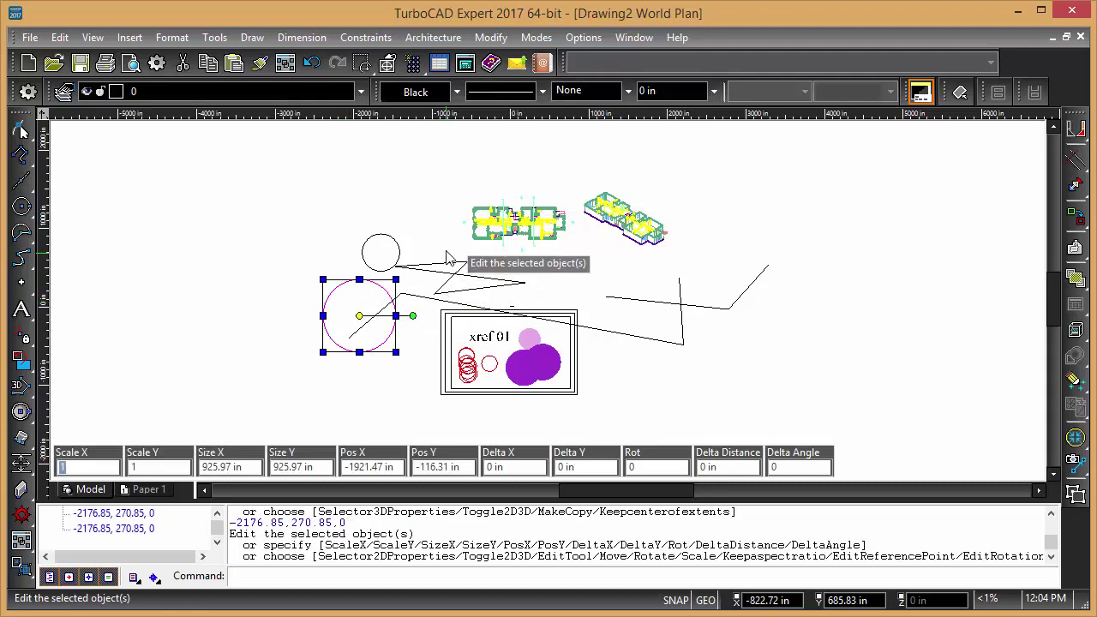
pyautogui.moveTo(446, 254); pyautogui.dragTo(346, 315)
pyautogui.click(813, 311)
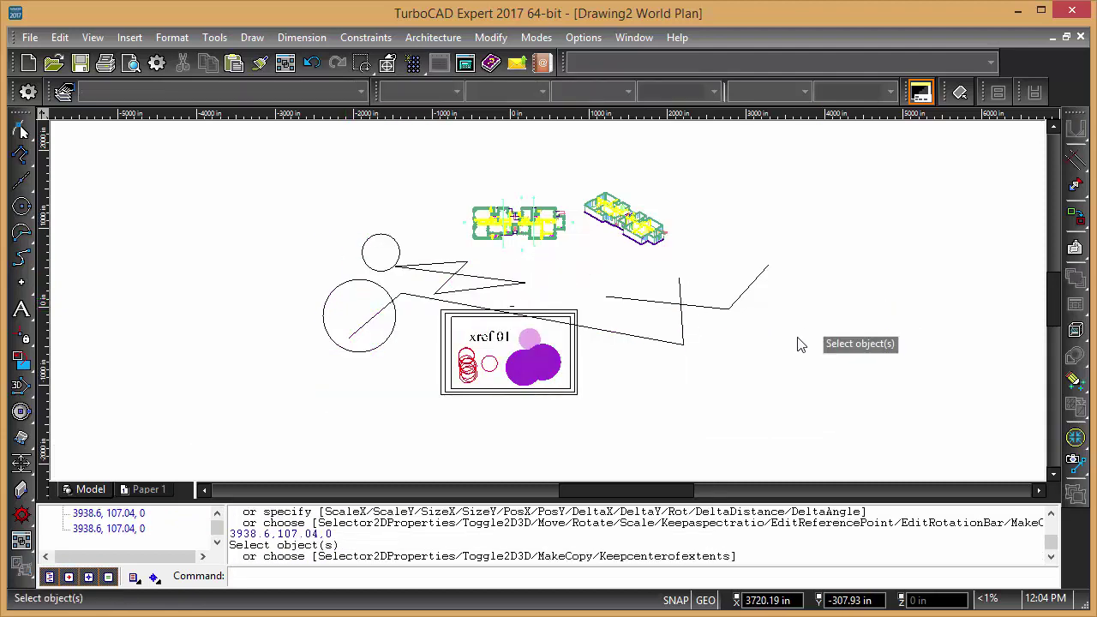
pyautogui.moveTo(795, 343)
pyautogui.mouseDown()
pyautogui.moveTo(588, 310)
pyautogui.moveTo(322, 192)
pyautogui.mouseUp()
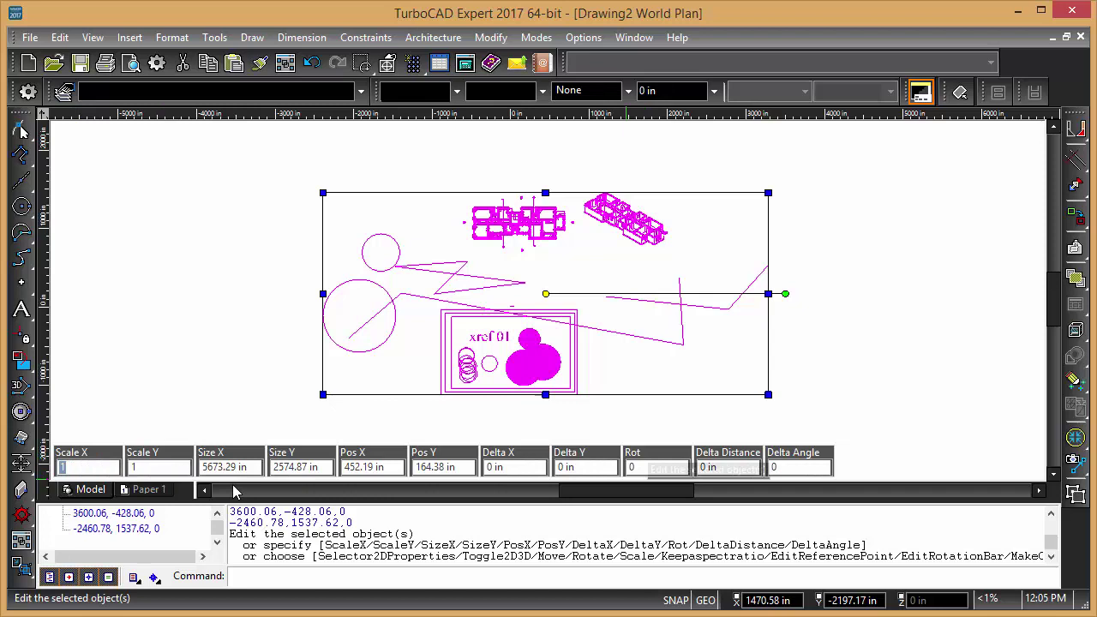
# Step: Enter a Delta X of 10' in the Inspector bar to move the selection right
pyautogui.press('Tab')
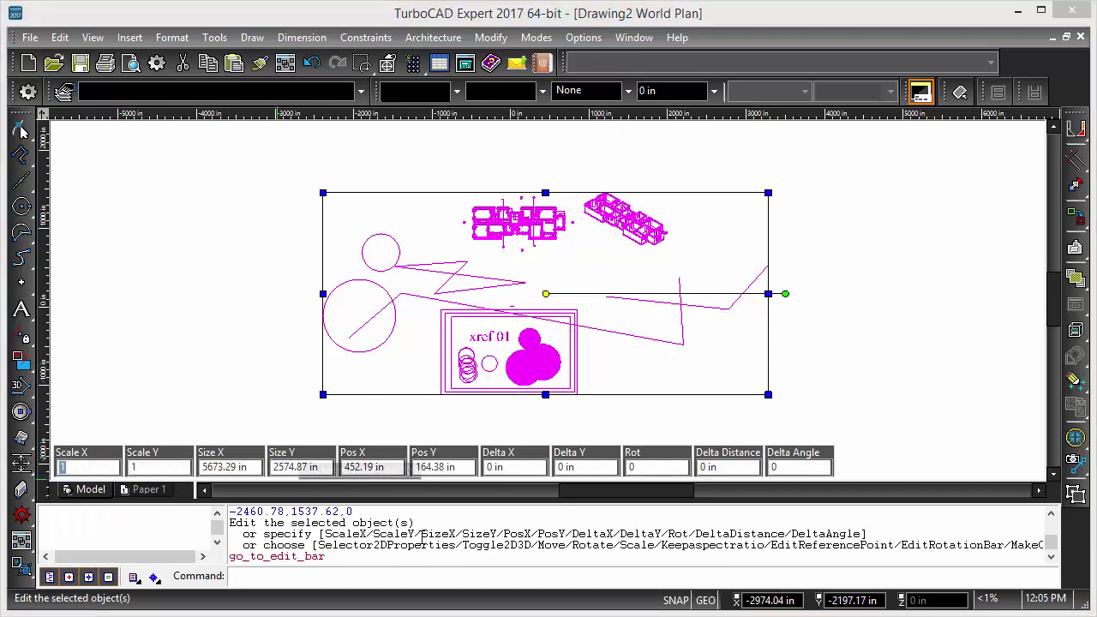
pyautogui.press('Tab')
pyautogui.press('Tab')
pyautogui.press('Tab')
pyautogui.press('Tab')
pyautogui.press('Tab')
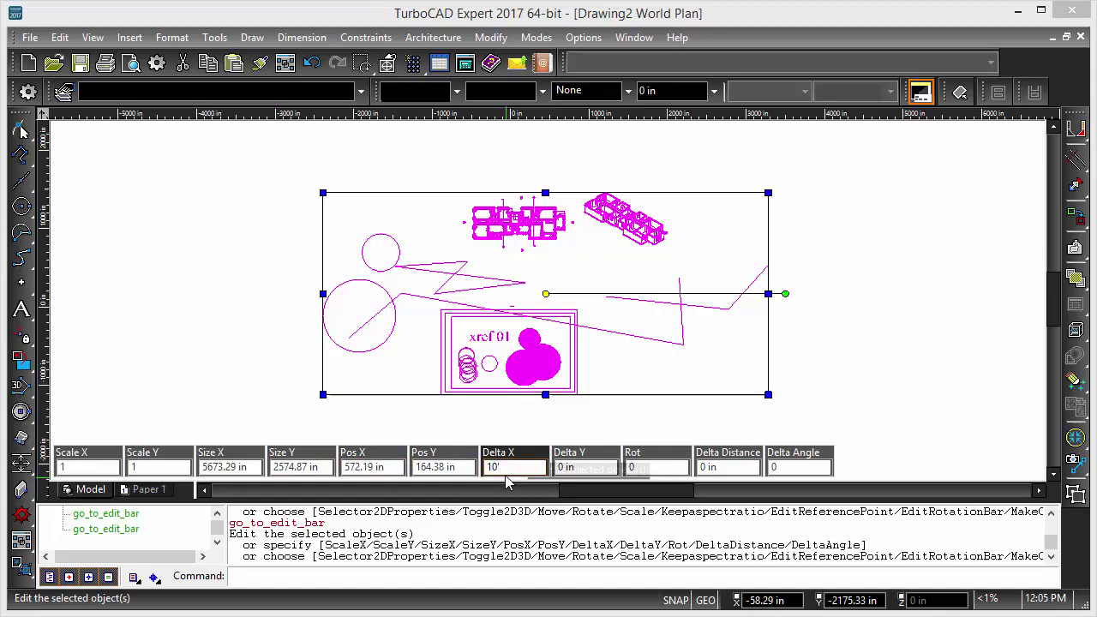
pyautogui.press('Return')
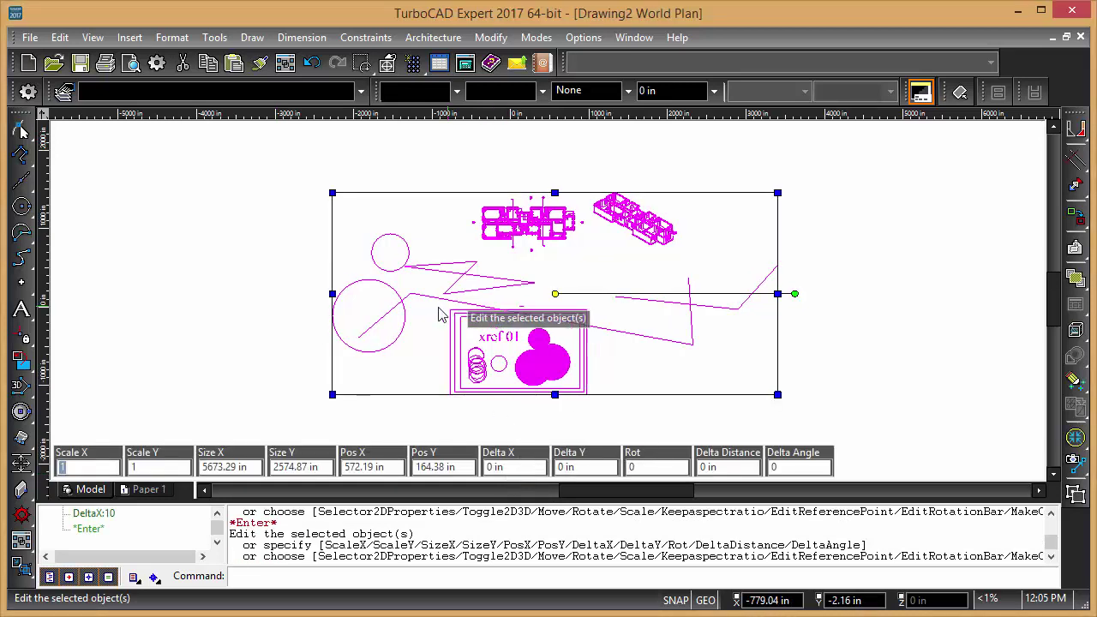